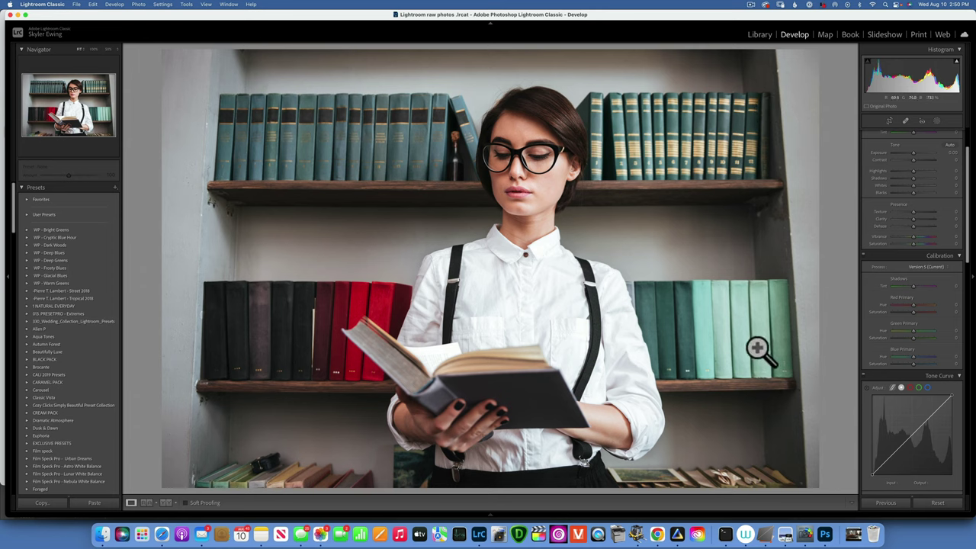
Step: Try Blue Primary Saturation at +100, reset it, then settle on +7 for the reading-woman photo
{"action": "mouse_move", "coordinate": [927, 363]}
{"action": "left_mouse_down"}
{"action": "mouse_move", "coordinate": [918, 364]}
{"action": "mouse_move", "coordinate": [944, 363]}
{"action": "mouse_move", "coordinate": [885, 363]}
{"action": "mouse_move", "coordinate": [937, 364]}
{"action": "left_mouse_up"}
{"action": "double_click", "coordinate": [927, 363]}
{"action": "left_click", "coordinate": [936, 364]}
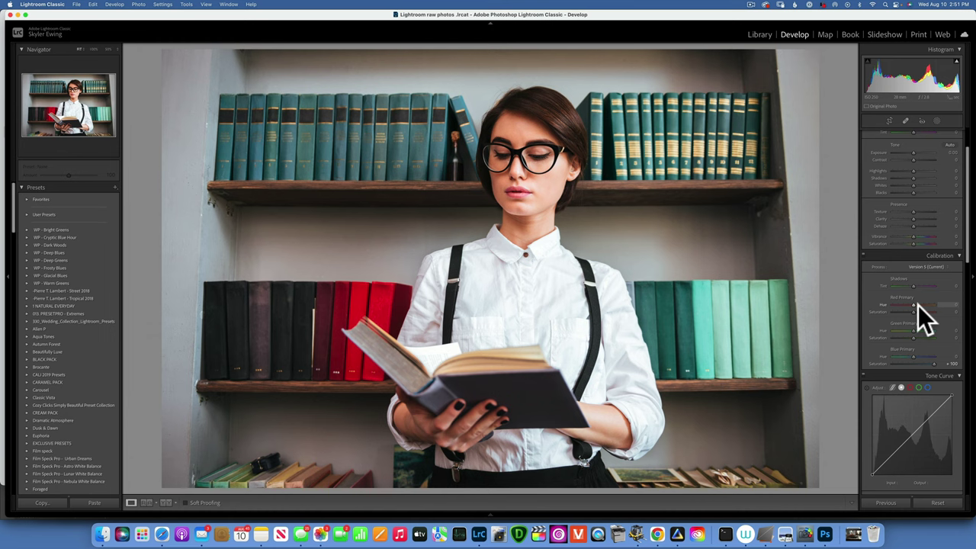
{"action": "scroll", "coordinate": [919, 305], "scroll_direction": "up", "scroll_amount": 3}
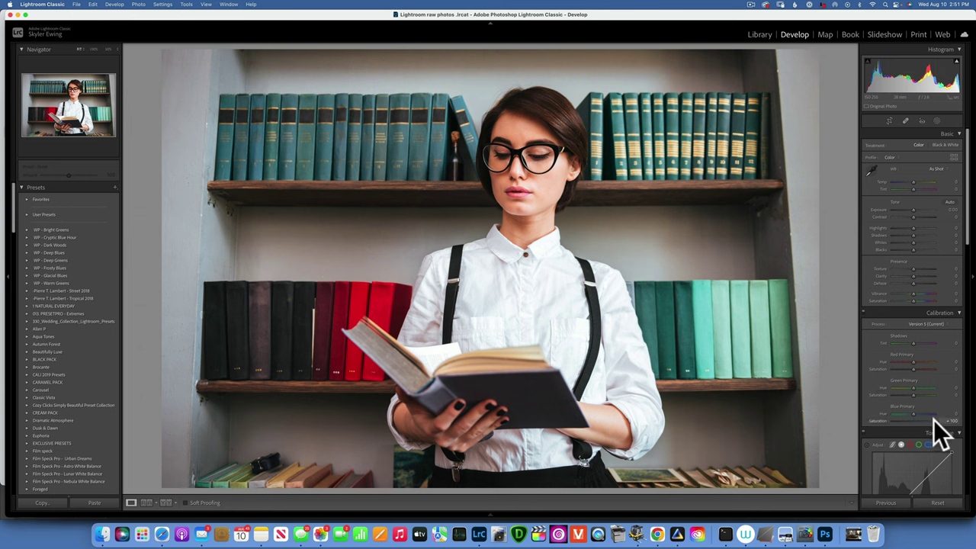
{"action": "left_click_drag", "start_coordinate": [933, 419], "coordinate": [915, 421]}
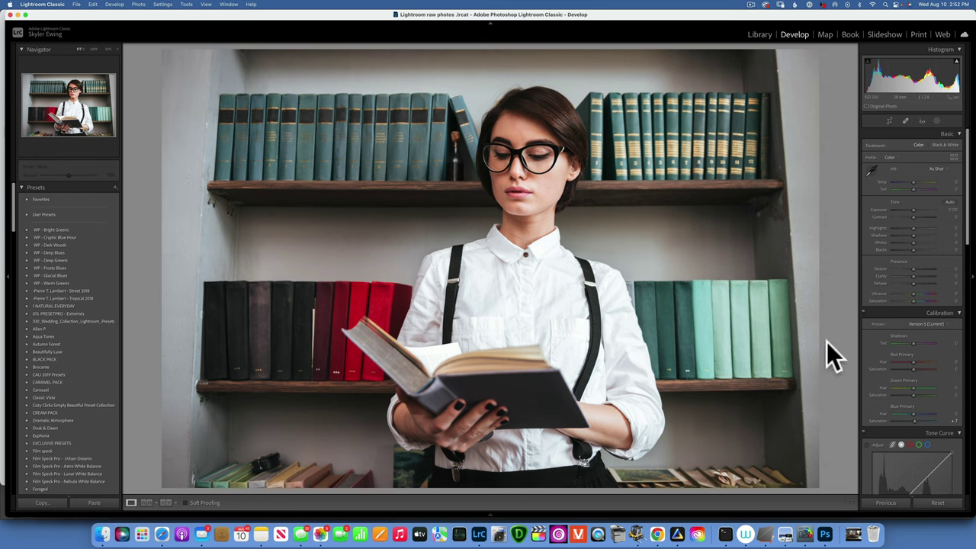
Step: Open the woman-travel-fashion photo from the Library grid in the Develop module
{"action": "left_click", "coordinate": [760, 34]}
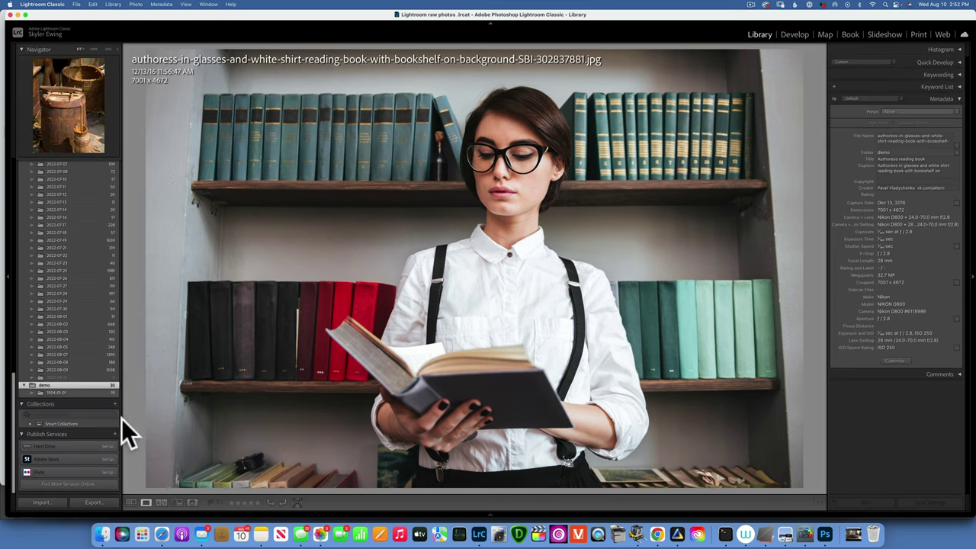
{"action": "left_click", "coordinate": [132, 502]}
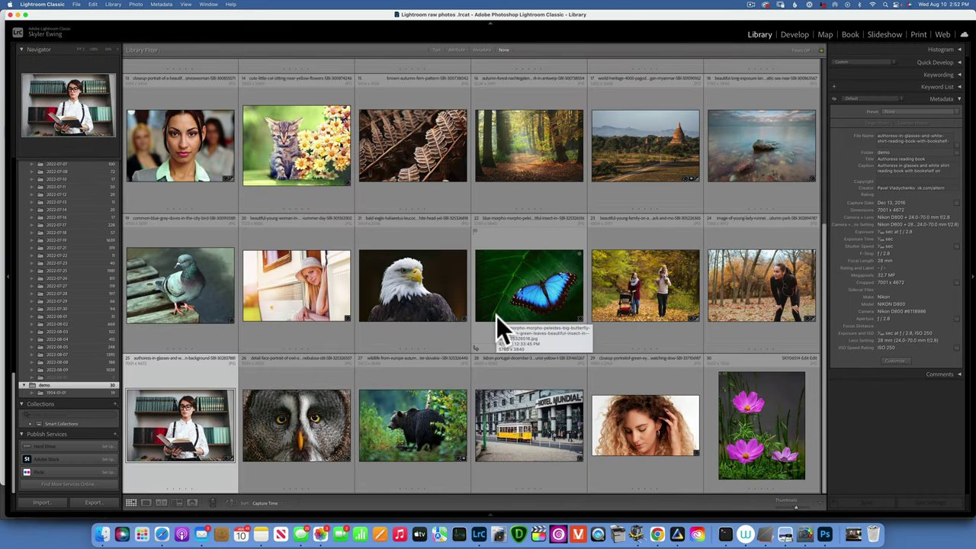
{"action": "scroll", "coordinate": [496, 316], "scroll_direction": "up", "scroll_amount": 5}
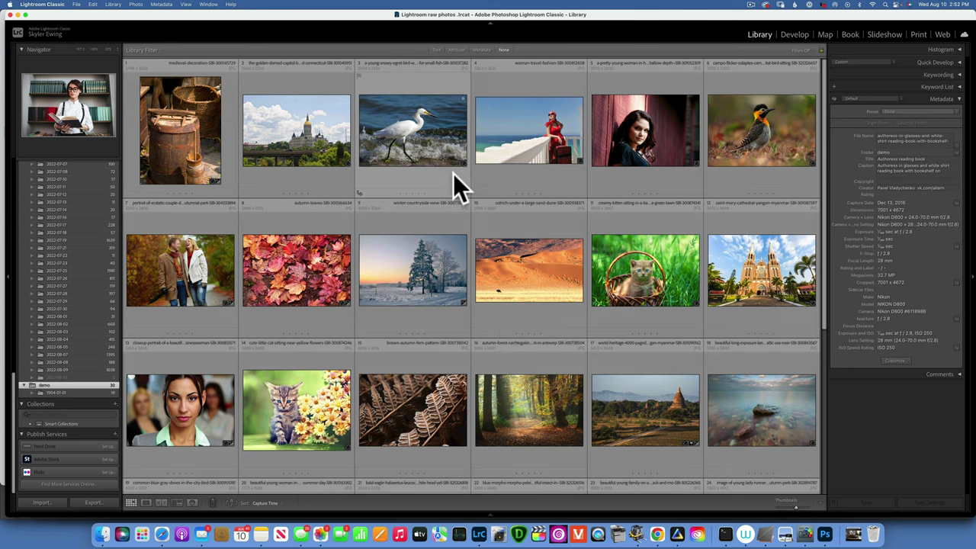
{"action": "scroll", "coordinate": [500, 189], "scroll_direction": "down", "scroll_amount": 1}
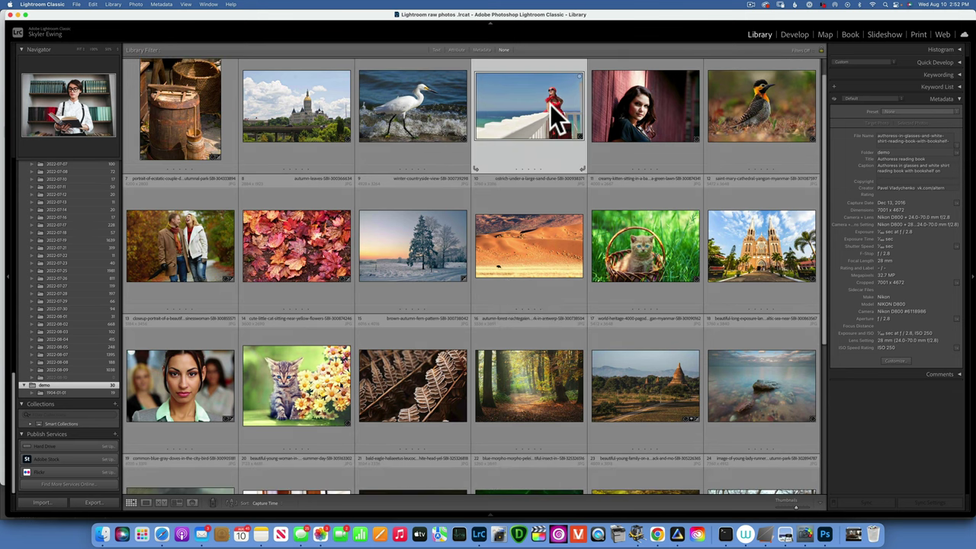
{"action": "double_click", "coordinate": [550, 104]}
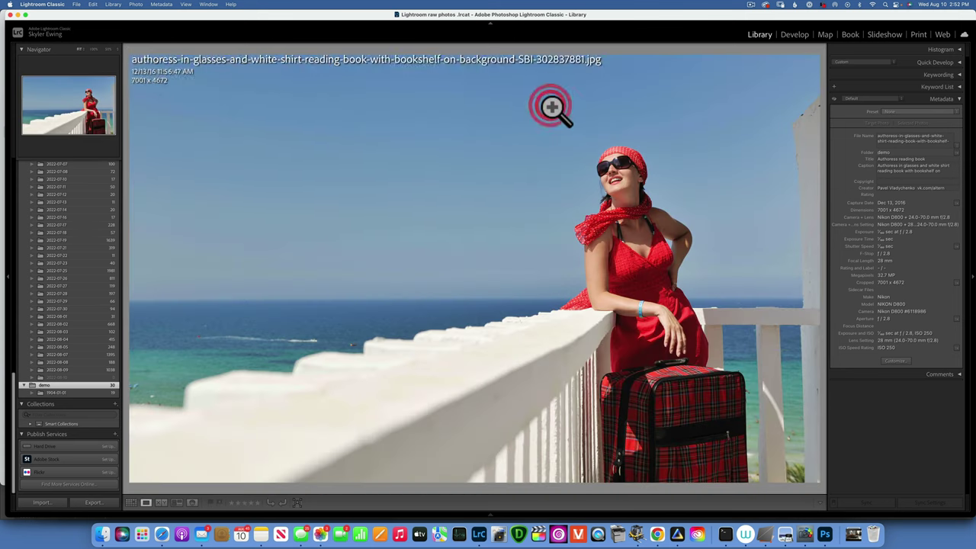
{"action": "left_click", "coordinate": [791, 34]}
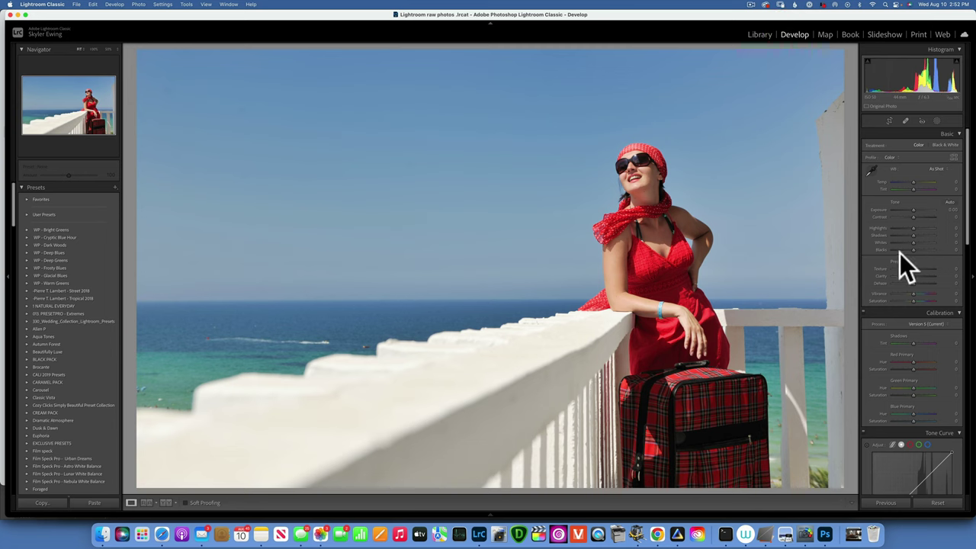
{"action": "scroll", "coordinate": [909, 256], "scroll_direction": "down", "scroll_amount": 2}
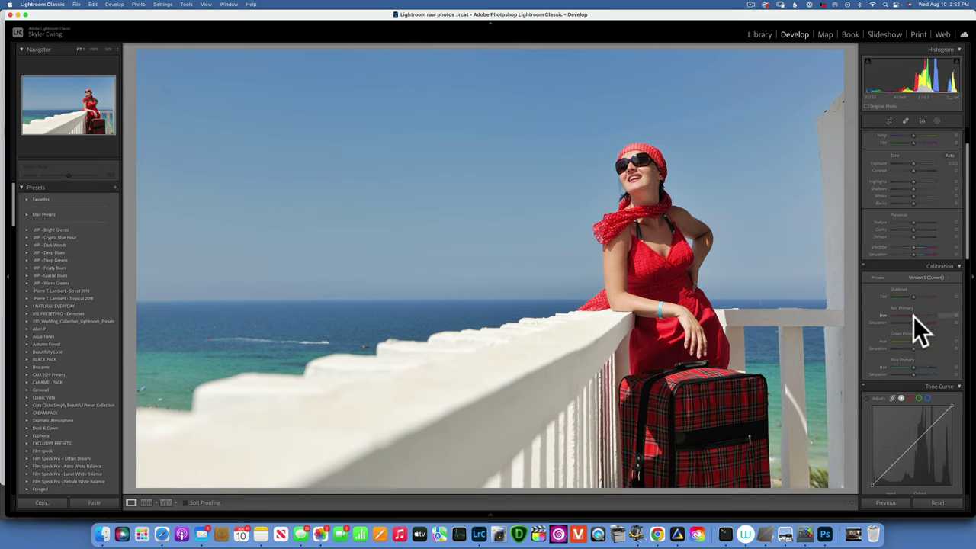
{"action": "left_click_drag", "start_coordinate": [913, 313], "coordinate": [887, 314]}
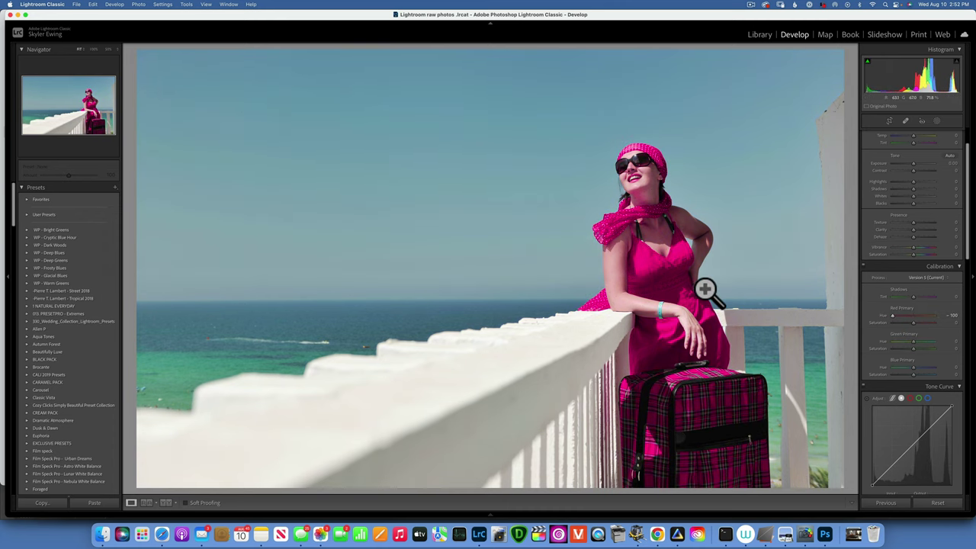
{"action": "left_click_drag", "start_coordinate": [890, 314], "coordinate": [966, 319]}
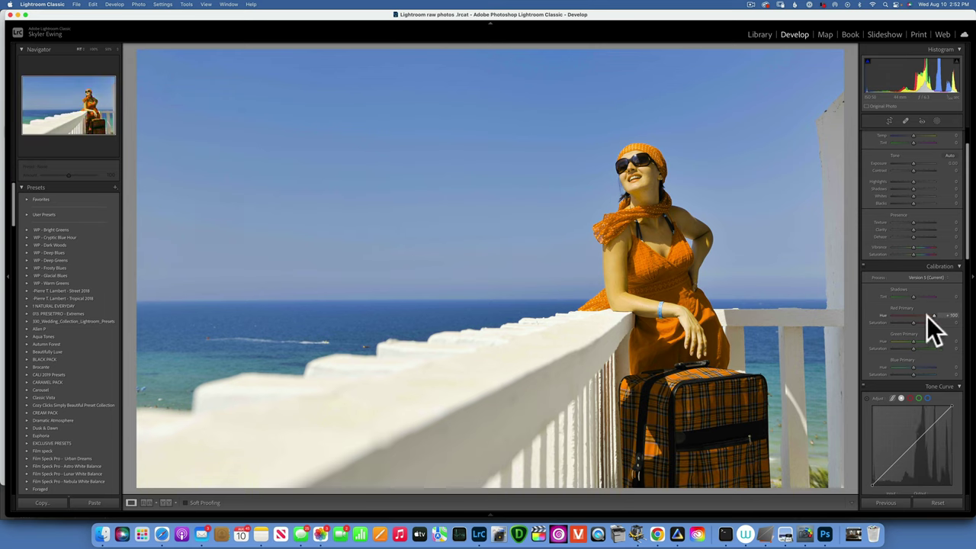
{"action": "double_click", "coordinate": [883, 315]}
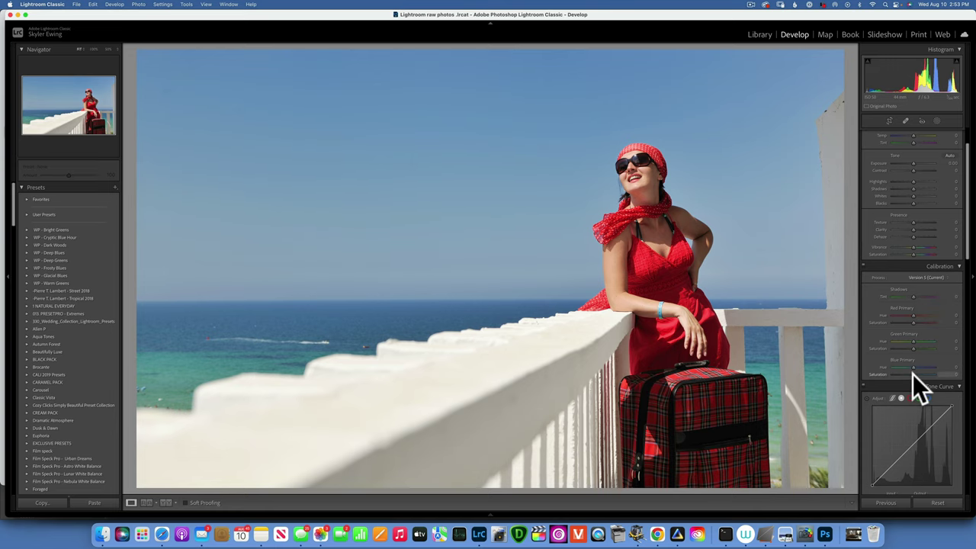
Step: Set Blue Primary Saturation to +100 and compare Before/After for the deepened blue sky and sea
{"action": "left_click_drag", "start_coordinate": [913, 374], "coordinate": [974, 402]}
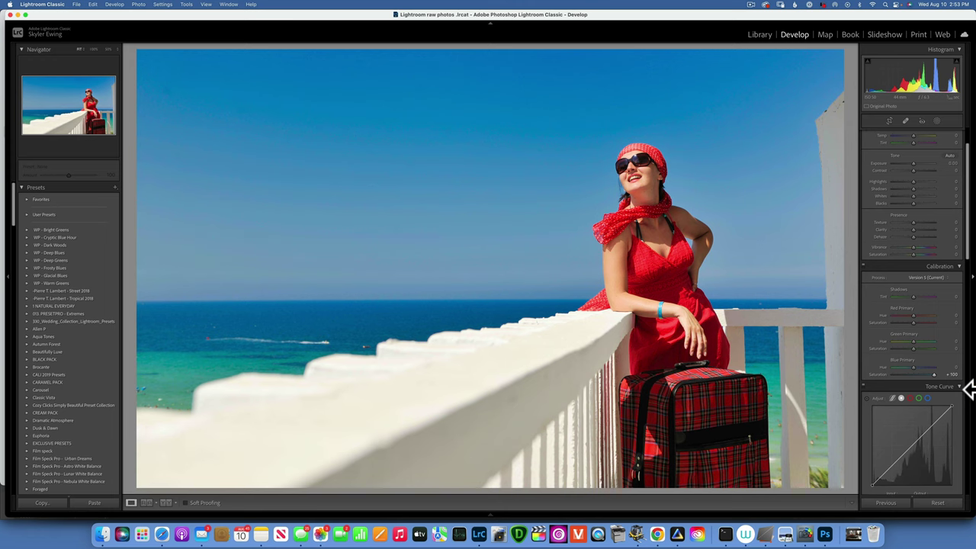
{"action": "key", "text": "backslash"}
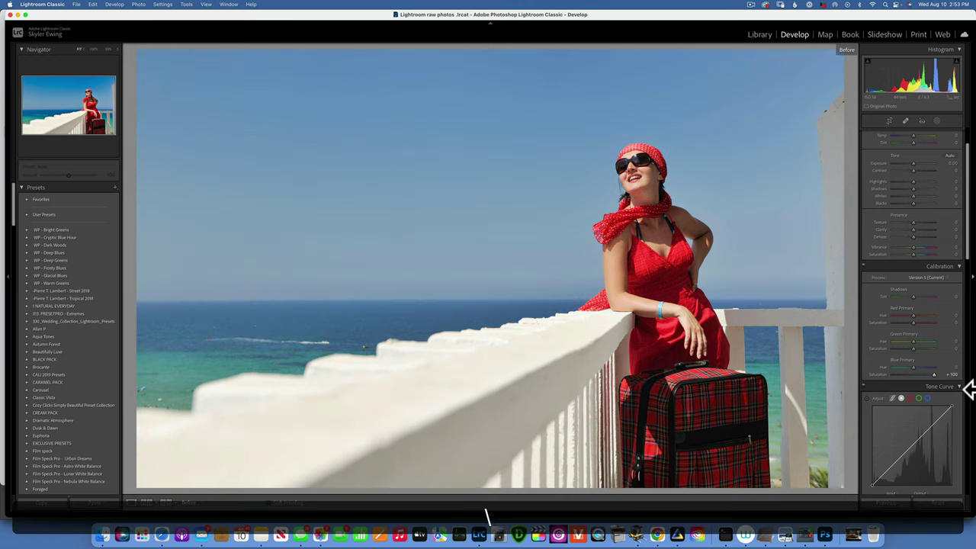
{"action": "key", "text": "backslash"}
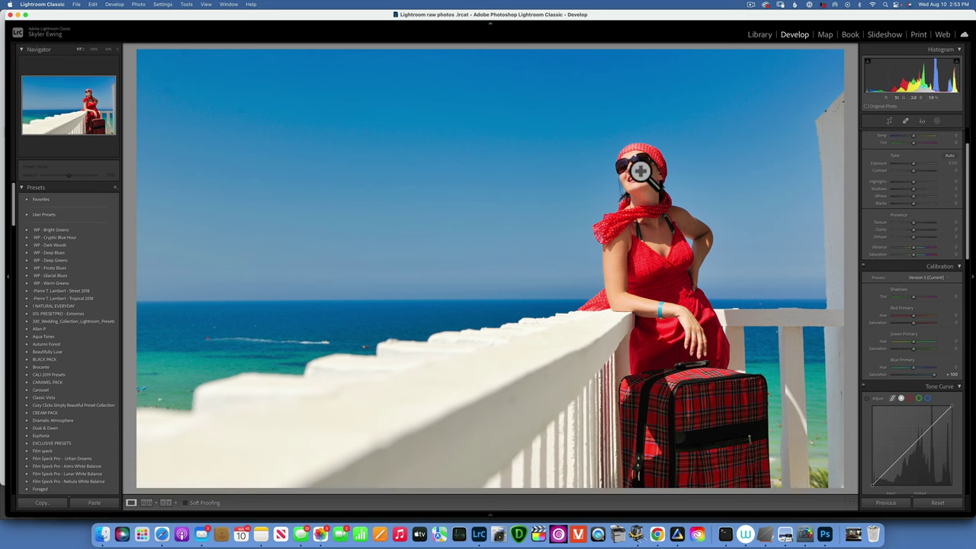
{"action": "key", "text": "backslash"}
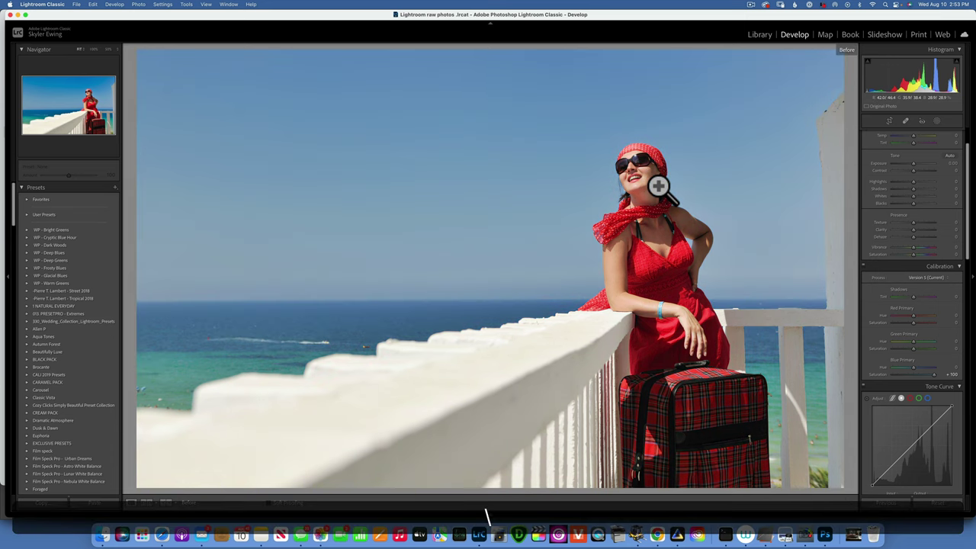
{"action": "key", "text": "backslash"}
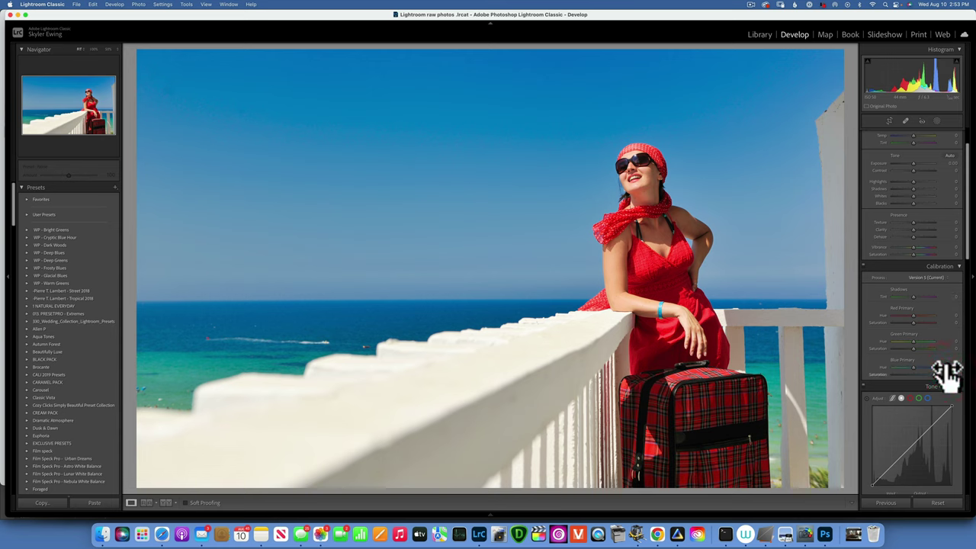
{"action": "left_click_drag", "start_coordinate": [945, 371], "coordinate": [963, 373]}
{"action": "scroll", "coordinate": [944, 373], "scroll_direction": "down", "scroll_amount": 5}
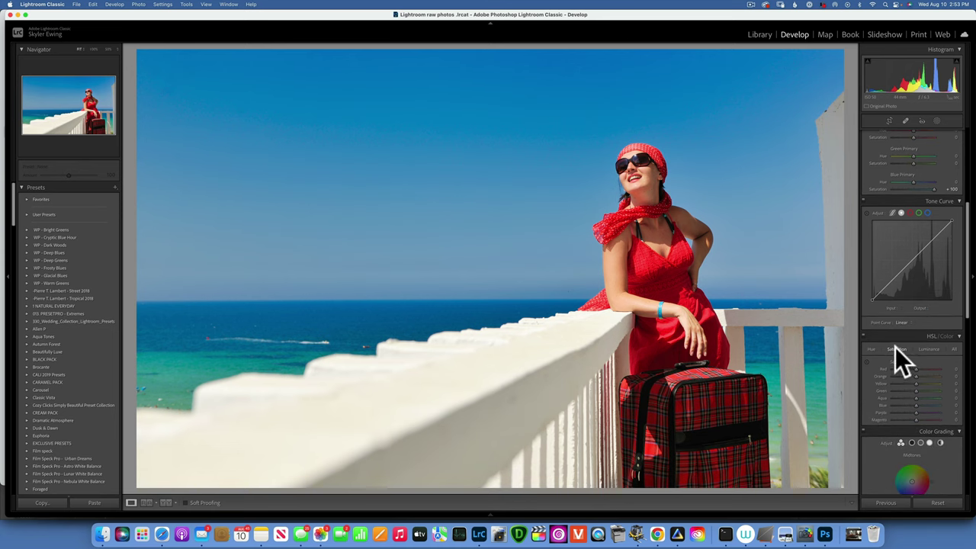
{"action": "left_click_drag", "start_coordinate": [918, 405], "coordinate": [902, 405]}
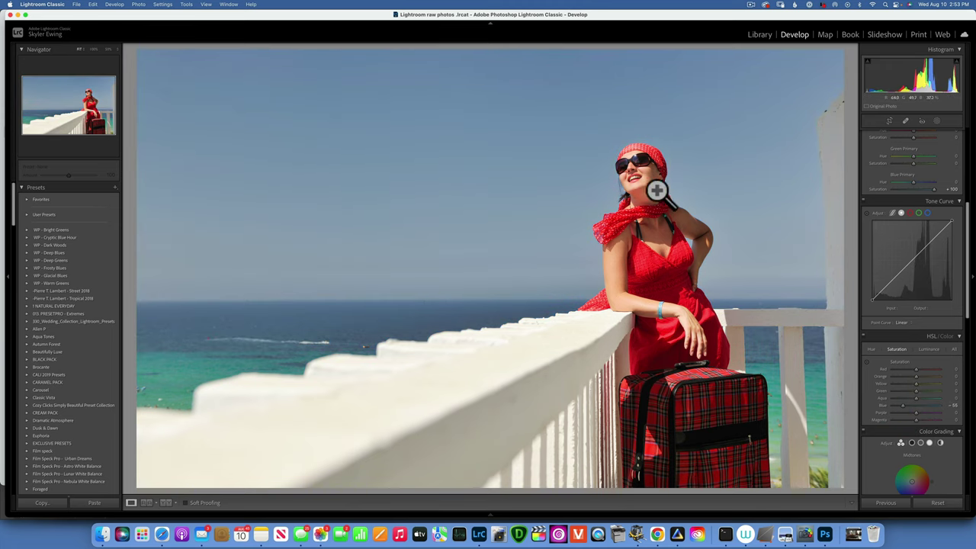
{"action": "key", "text": "backslash"}
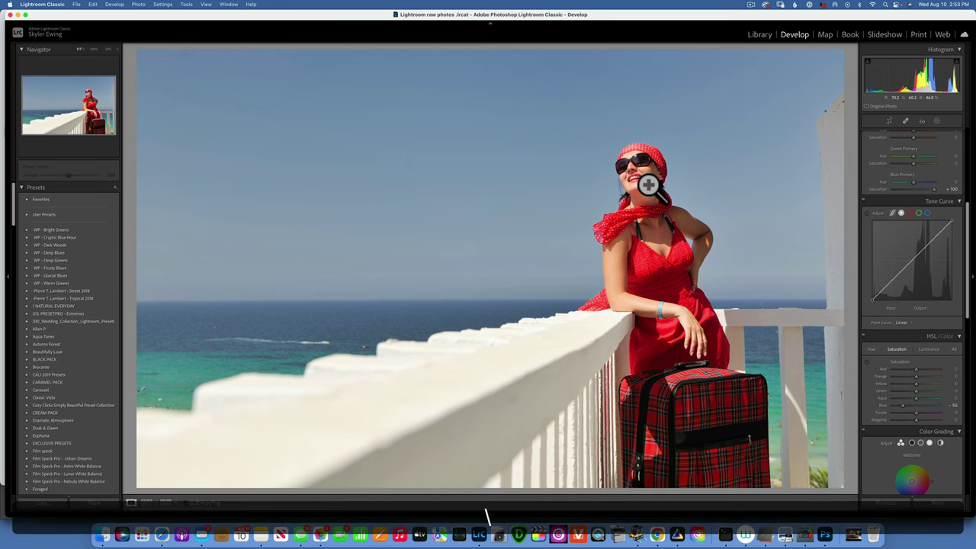
{"action": "key", "text": "backslash"}
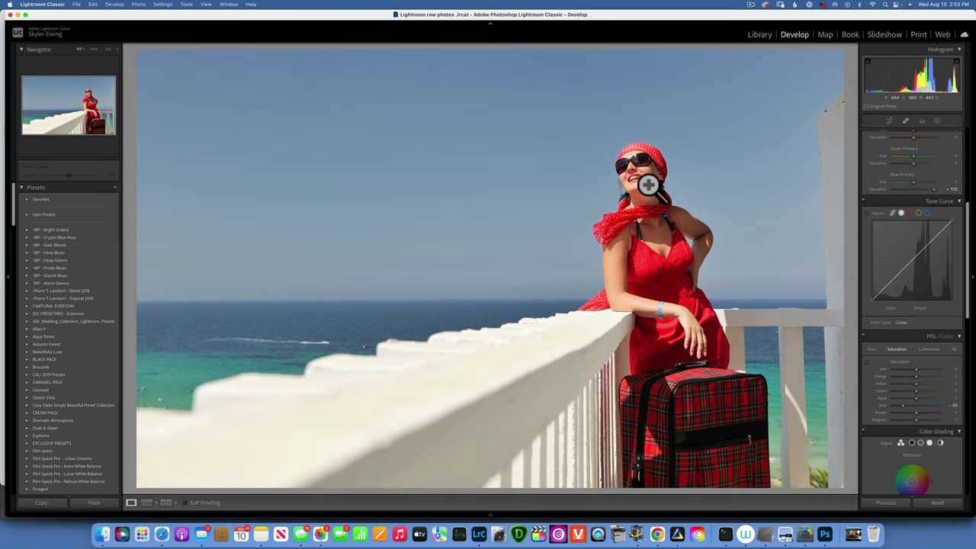
{"action": "key", "text": "backslash"}
{"action": "key", "text": "backslash"}
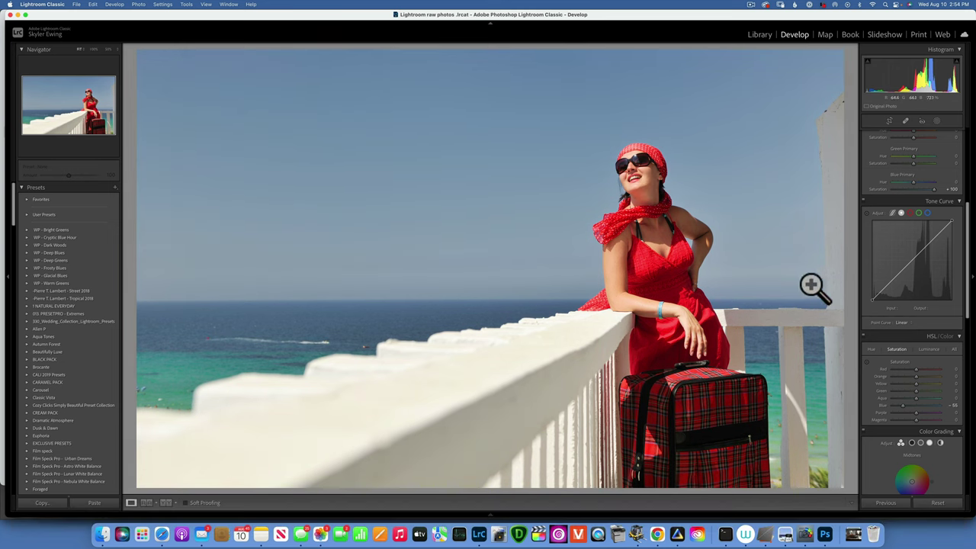
{"action": "double_click", "coordinate": [883, 403]}
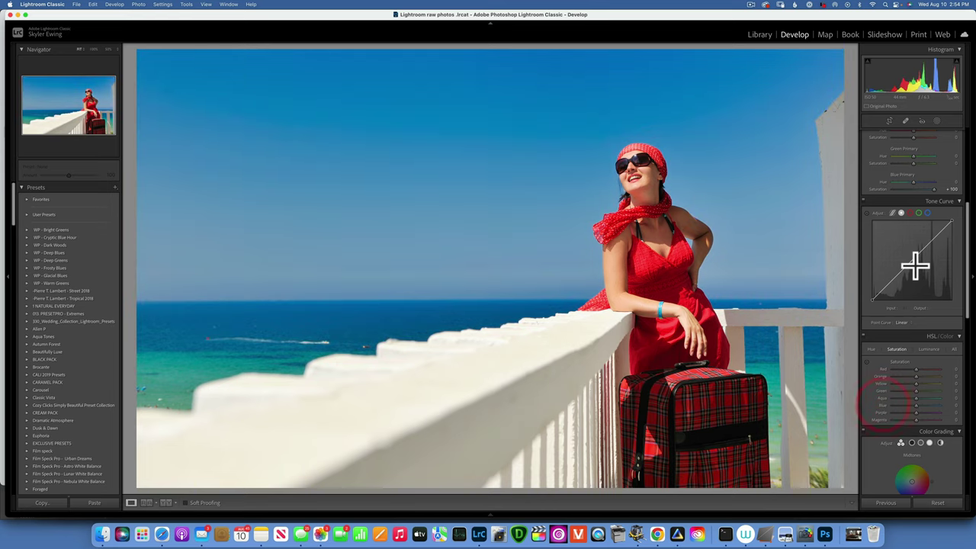
{"action": "scroll", "coordinate": [916, 265], "scroll_direction": "up", "scroll_amount": 5}
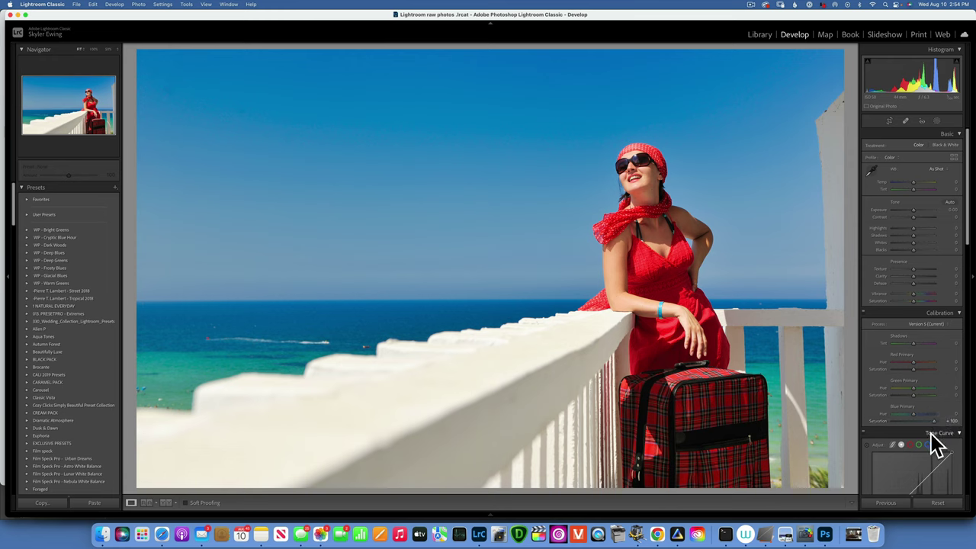
{"action": "double_click", "coordinate": [878, 420]}
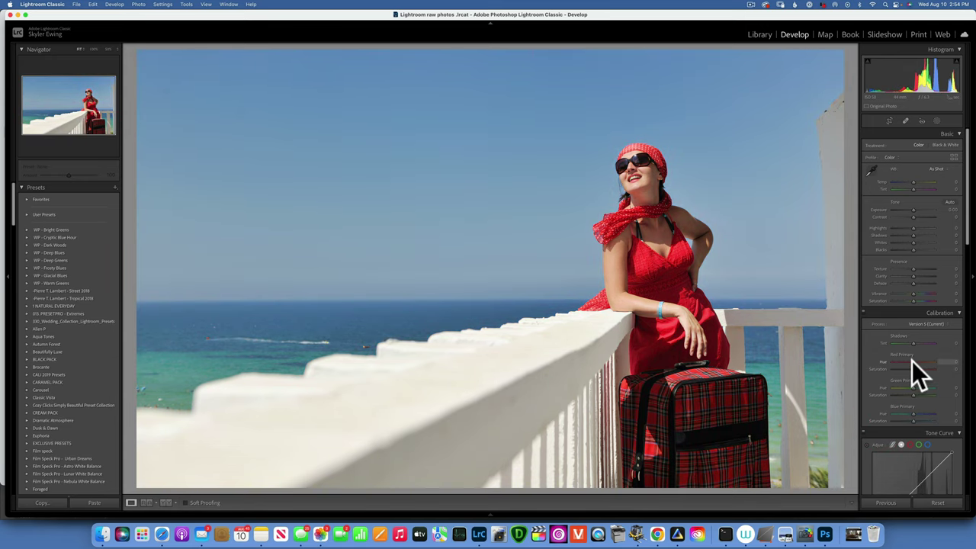
{"action": "left_click_drag", "start_coordinate": [912, 361], "coordinate": [941, 362]}
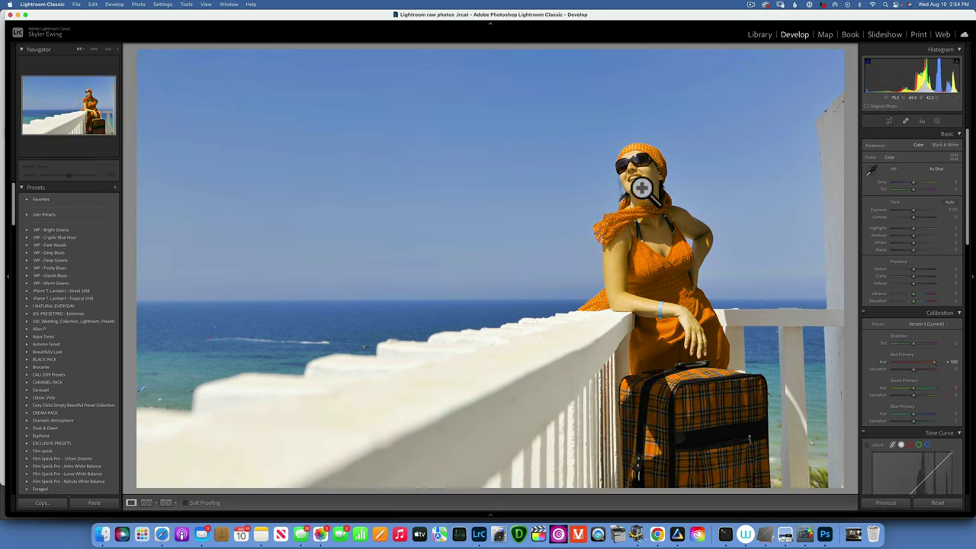
{"action": "left_click_drag", "start_coordinate": [912, 368], "coordinate": [901, 368]}
{"action": "left_click", "coordinate": [901, 368]}
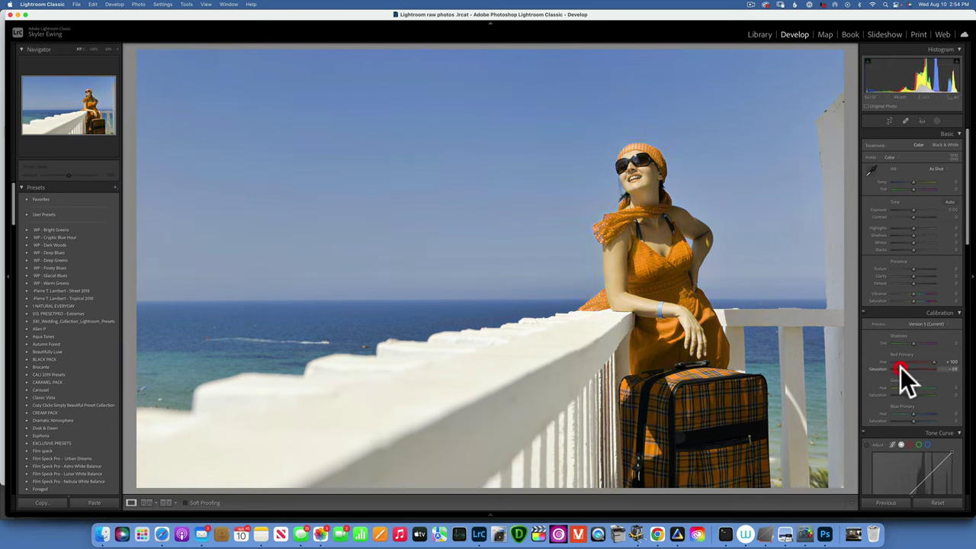
{"action": "left_click_drag", "start_coordinate": [927, 414], "coordinate": [912, 415]}
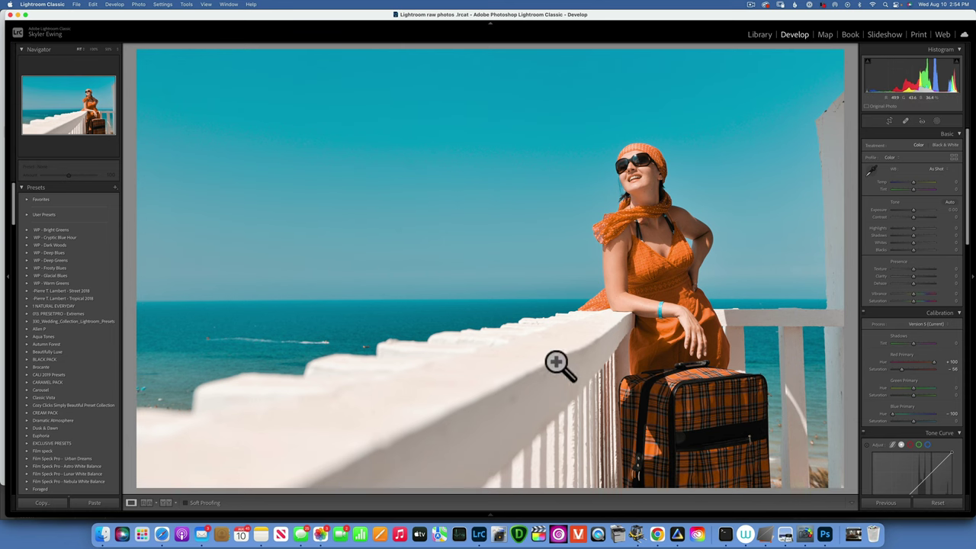
{"action": "key", "text": "backslash"}
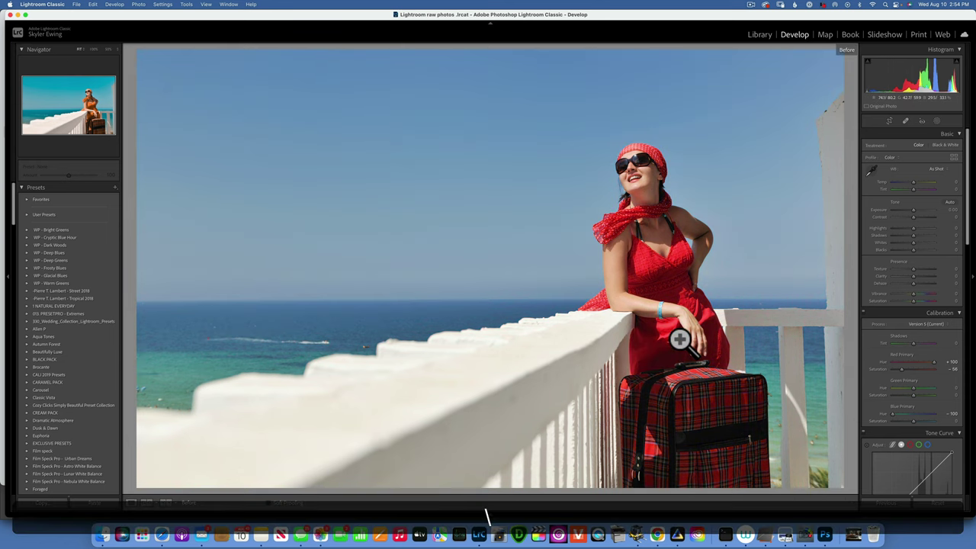
{"action": "key", "text": "backslash"}
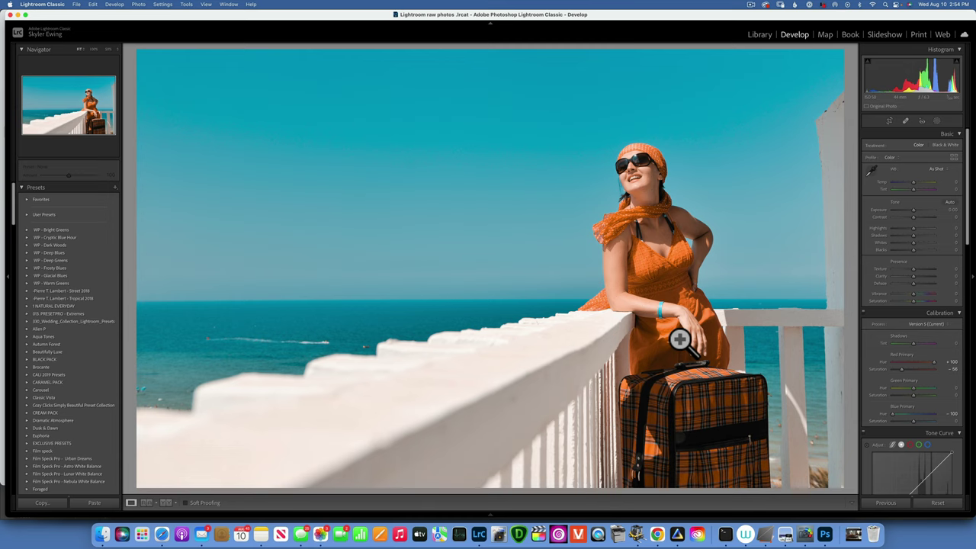
{"action": "double_click", "coordinate": [883, 362]}
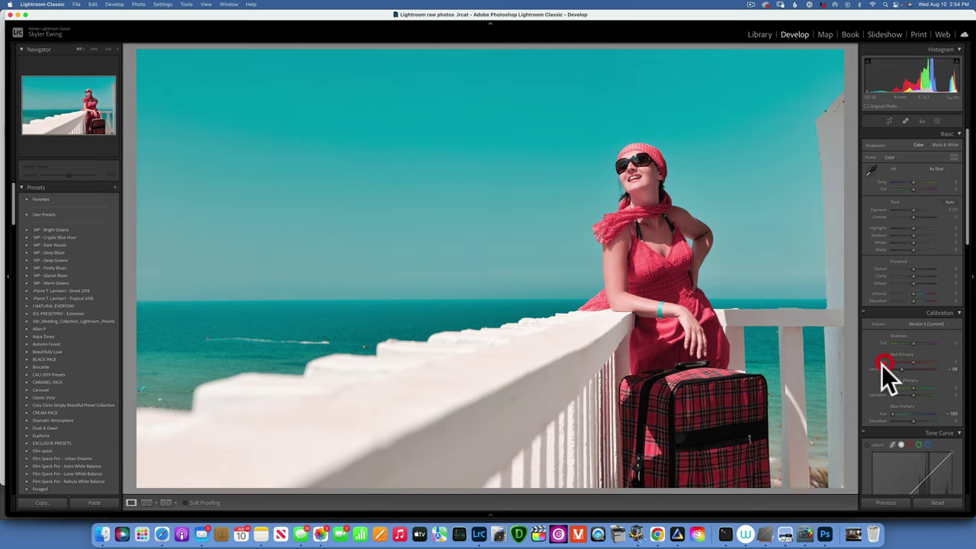
{"action": "double_click", "coordinate": [881, 412]}
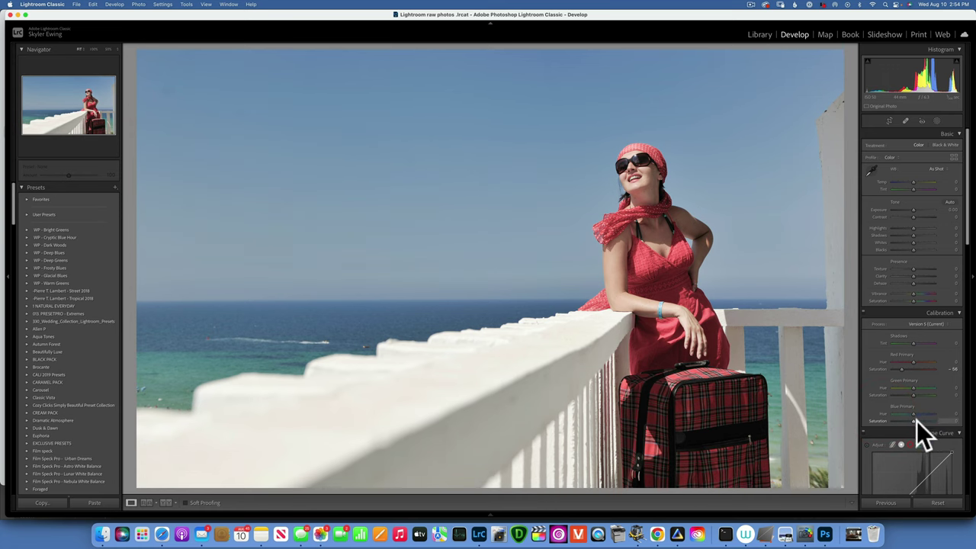
{"action": "left_click_drag", "start_coordinate": [916, 422], "coordinate": [974, 426]}
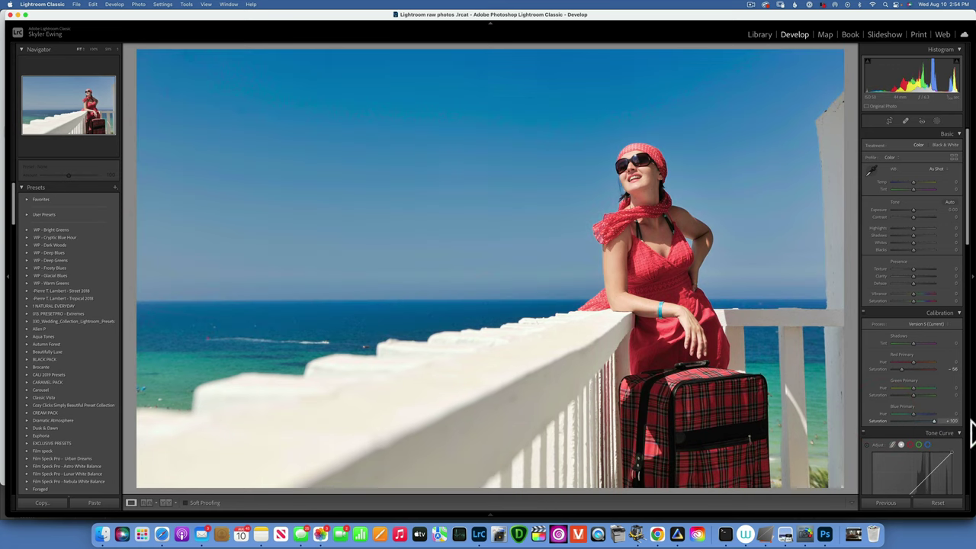
{"action": "double_click", "coordinate": [882, 369]}
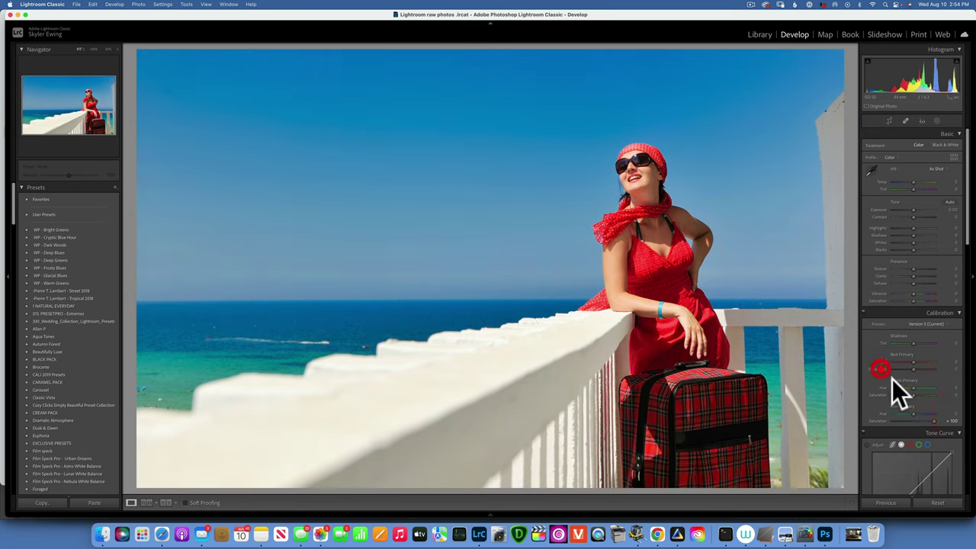
{"action": "double_click", "coordinate": [881, 418]}
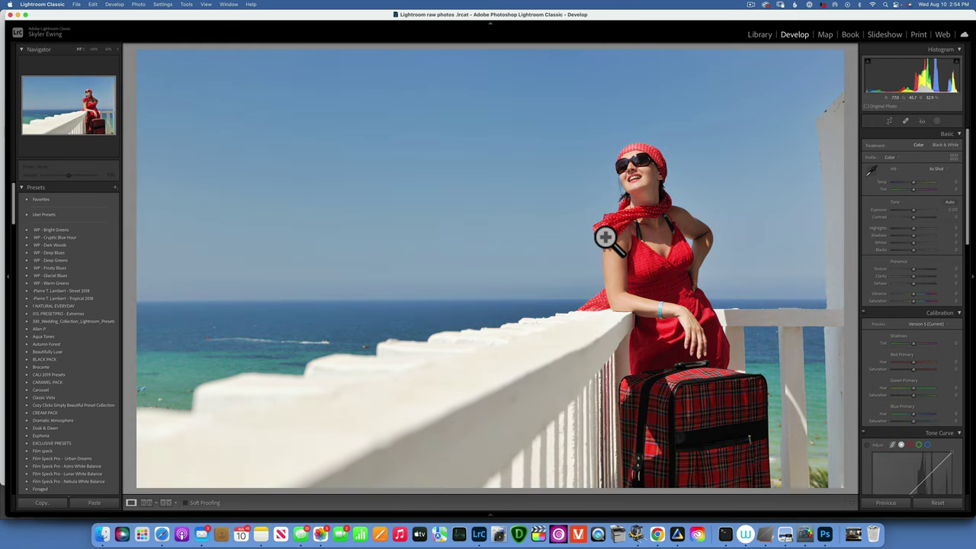
Step: Open the barrel photo in Develop, set Blue Primary Saturation to +100, and compare before/after
{"action": "left_click", "coordinate": [755, 34]}
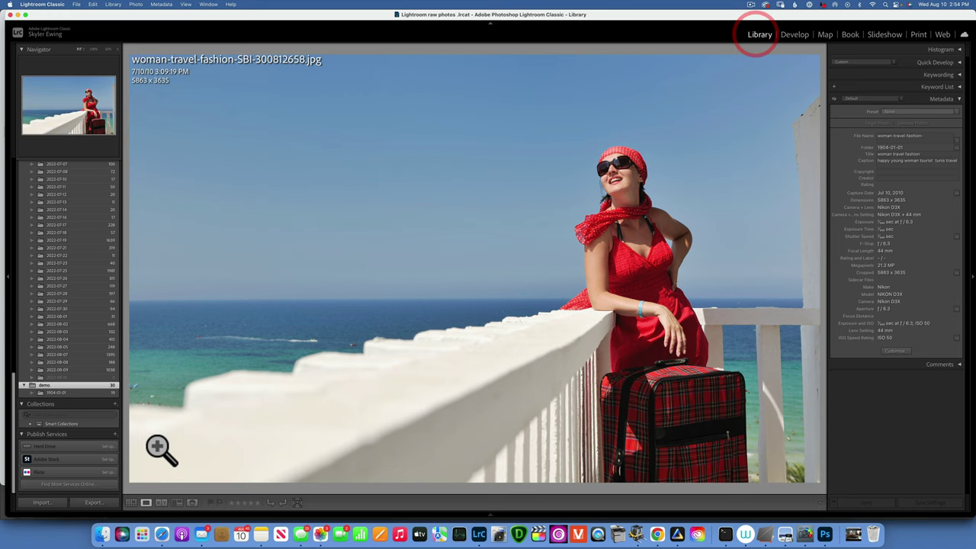
{"action": "left_click", "coordinate": [132, 503]}
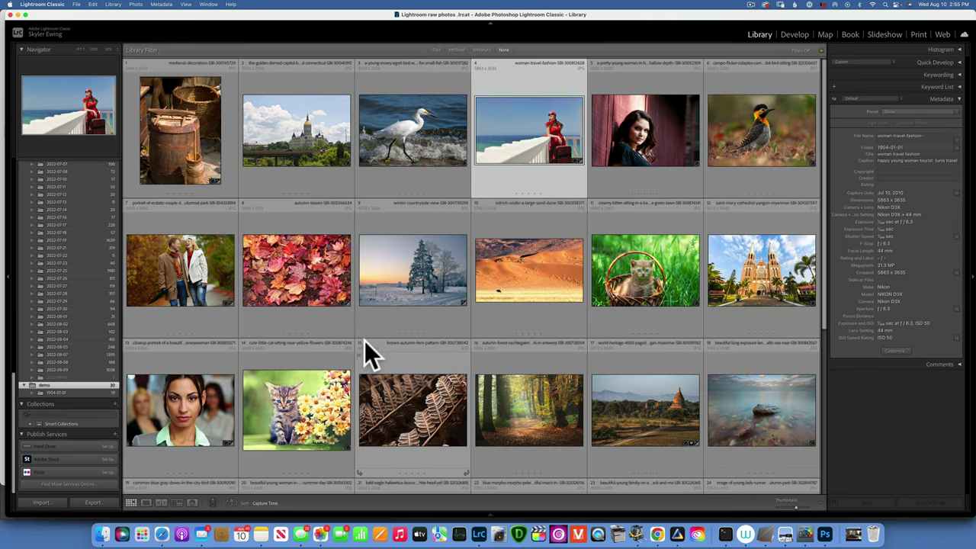
{"action": "double_click", "coordinate": [175, 118]}
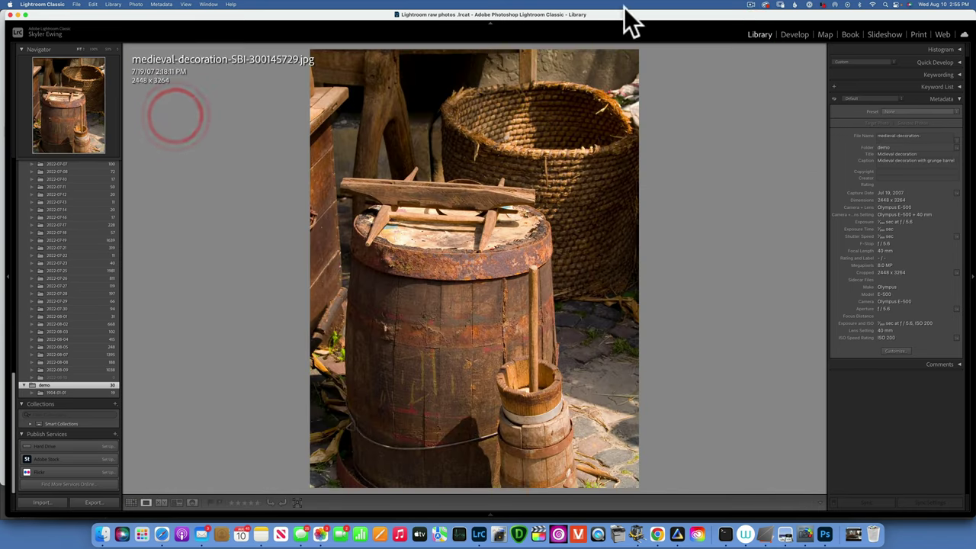
{"action": "left_click", "coordinate": [797, 35]}
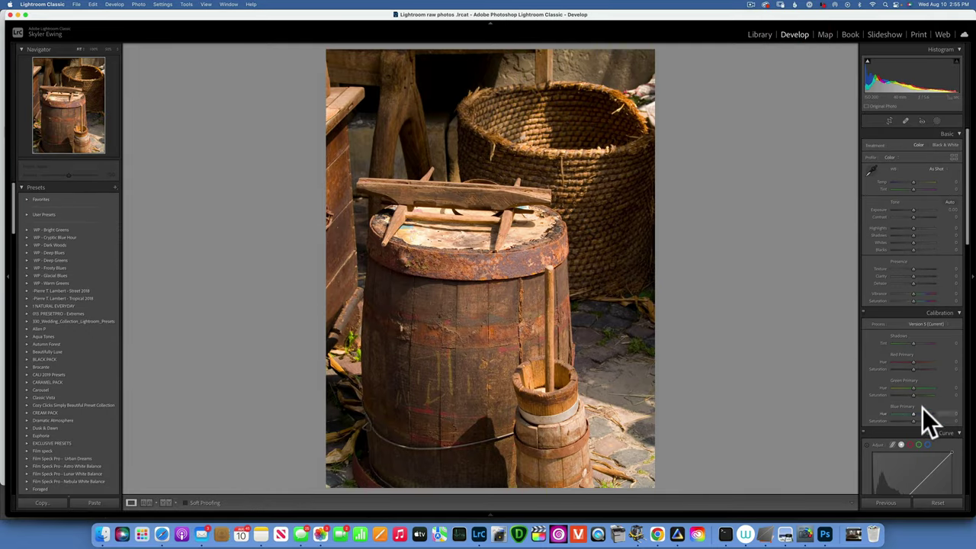
{"action": "left_click_drag", "start_coordinate": [914, 420], "coordinate": [938, 423]}
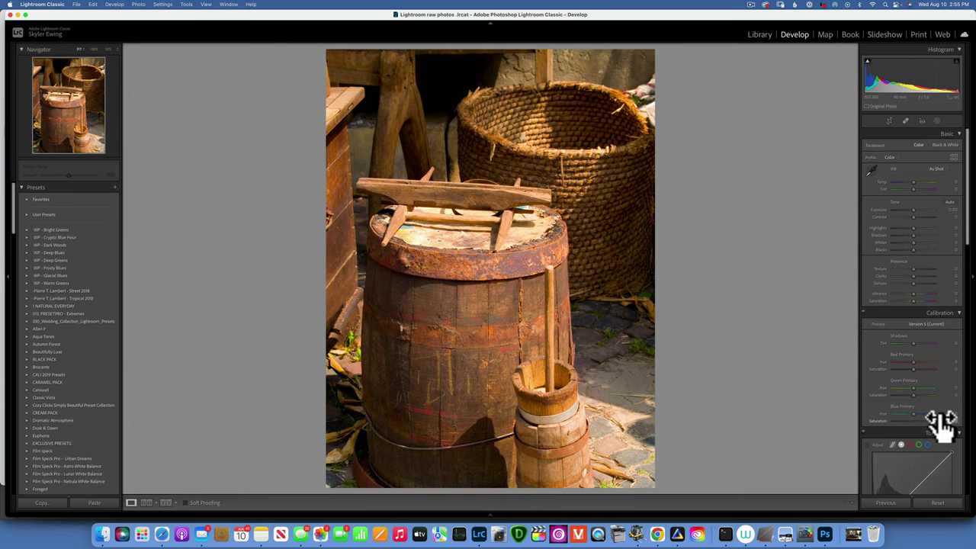
{"action": "key", "text": "backslash"}
{"action": "key", "text": "backslash"}
Step: Open the autumn-leaves photo from the Library grid in Develop
{"action": "left_click", "coordinate": [759, 35]}
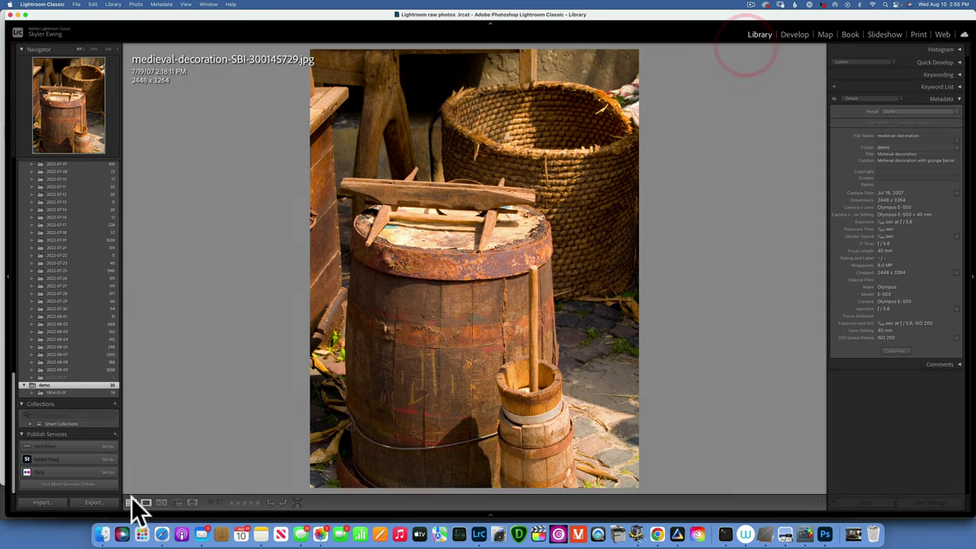
{"action": "left_click", "coordinate": [132, 500]}
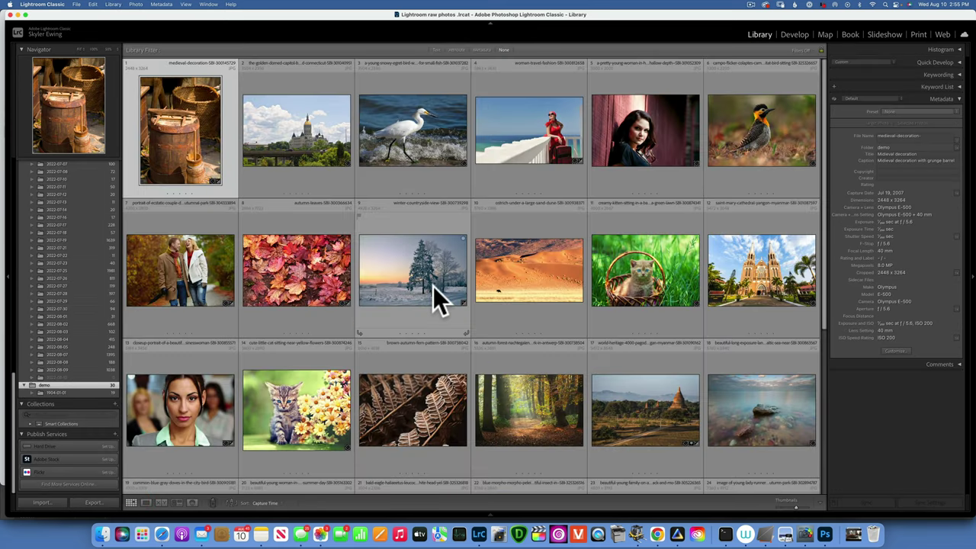
{"action": "double_click", "coordinate": [303, 274]}
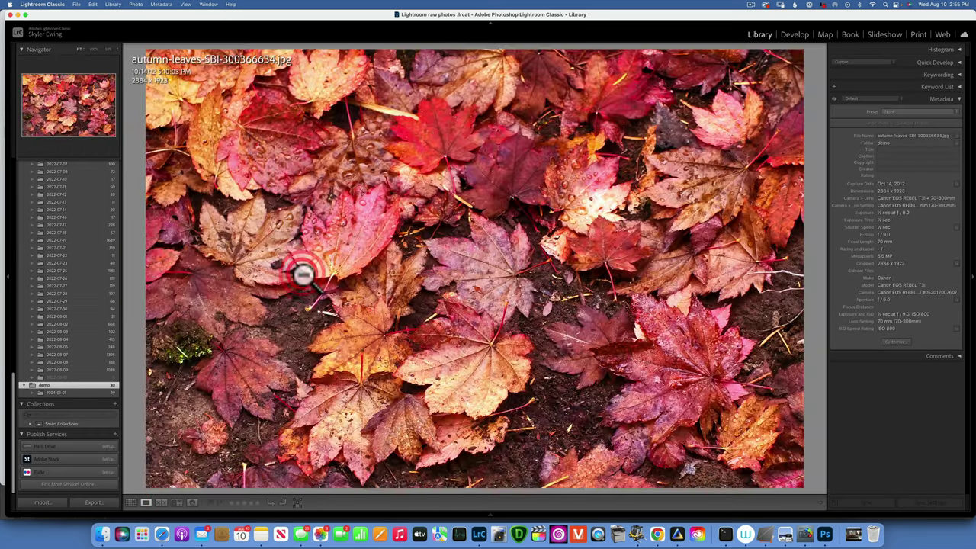
{"action": "left_click", "coordinate": [794, 34]}
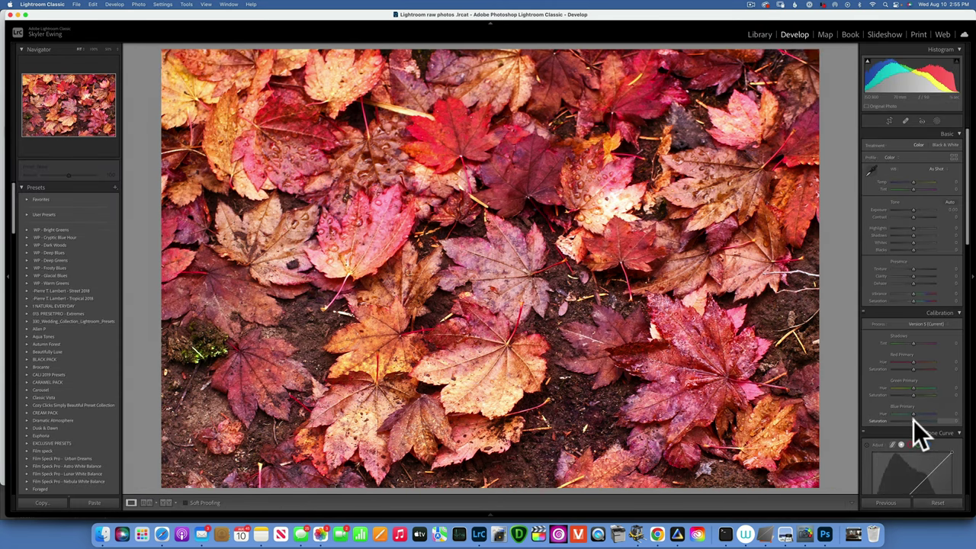
Step: Set Blue Primary Saturation to +100 and compare with the unedited version
{"action": "left_click_drag", "start_coordinate": [914, 418], "coordinate": [939, 422]}
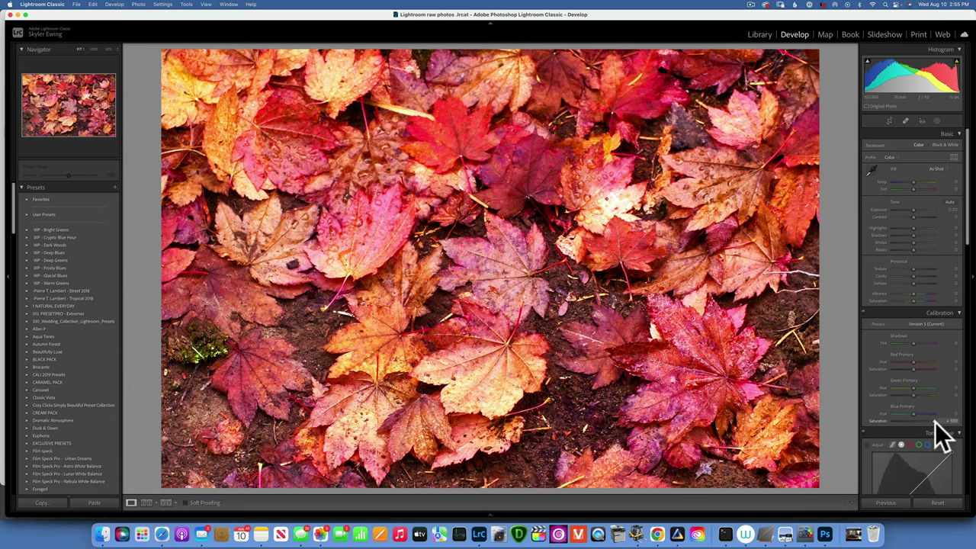
{"action": "key", "text": "backslash"}
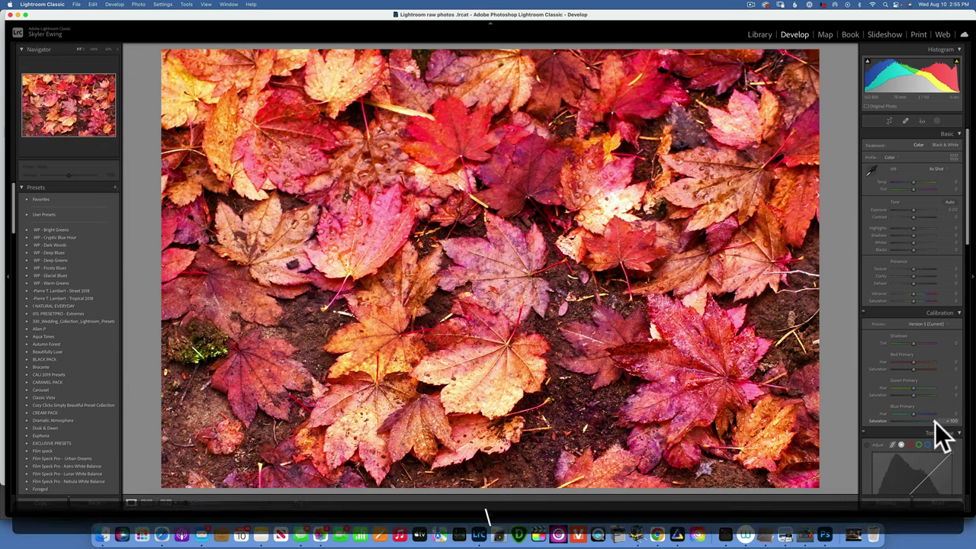
{"action": "key", "text": "backslash"}
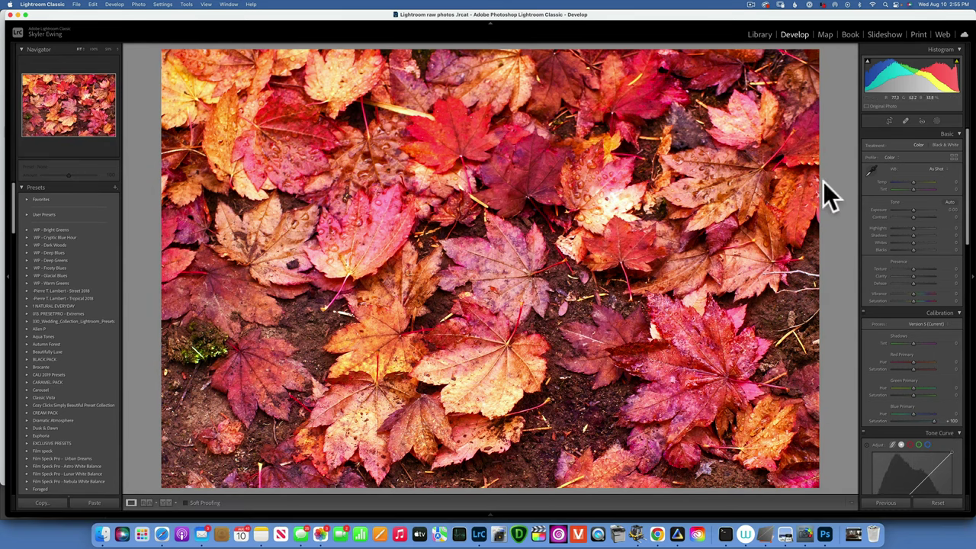
Step: Open the brown-autumn-fern-pattern photo in Develop and raise Blue Primary Saturation toward +100
{"action": "left_click", "coordinate": [760, 34]}
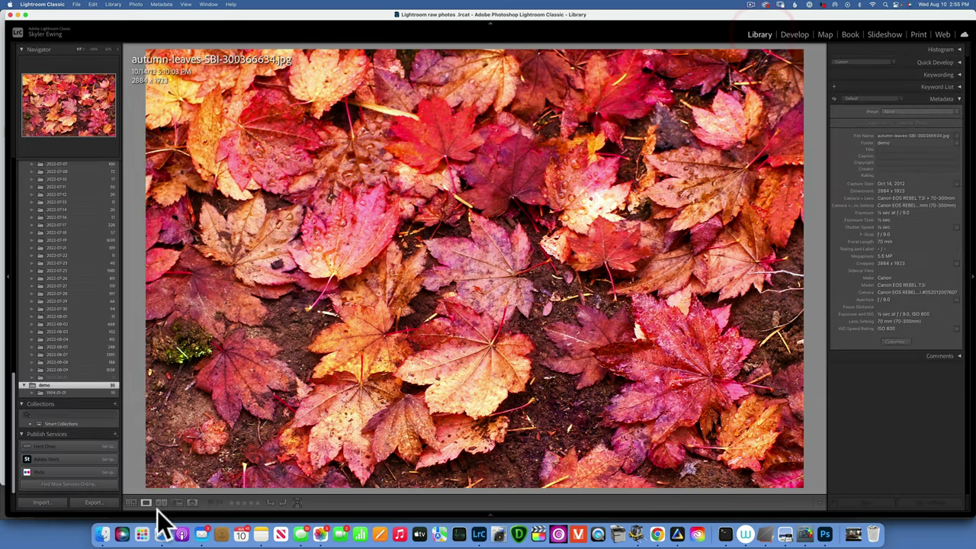
{"action": "left_click", "coordinate": [131, 503]}
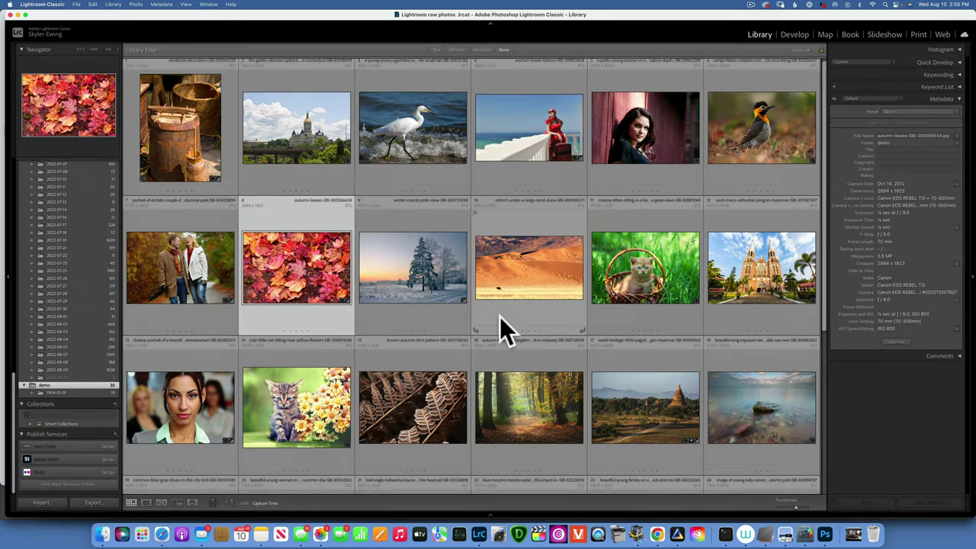
{"action": "scroll", "coordinate": [499, 331], "scroll_direction": "down", "scroll_amount": 1}
{"action": "double_click", "coordinate": [402, 358]}
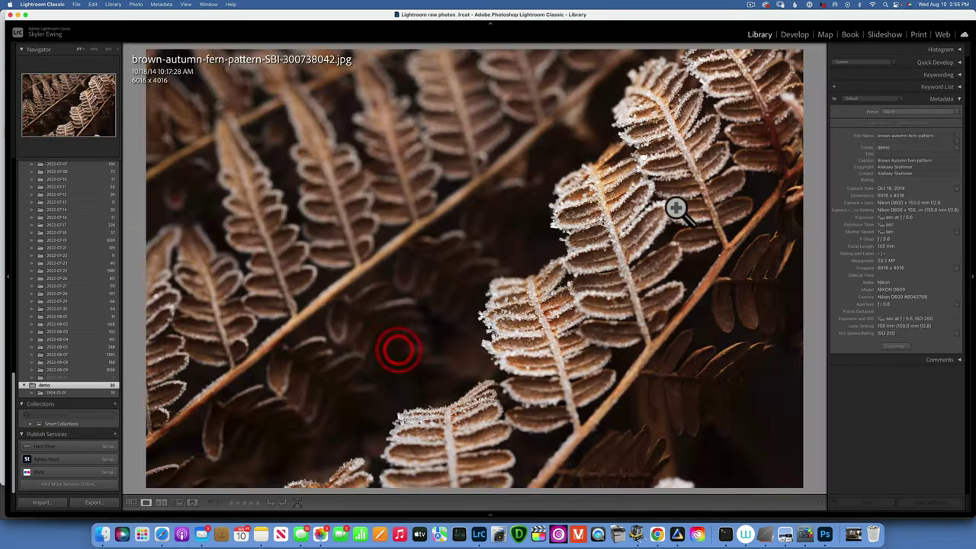
{"action": "left_click", "coordinate": [795, 34]}
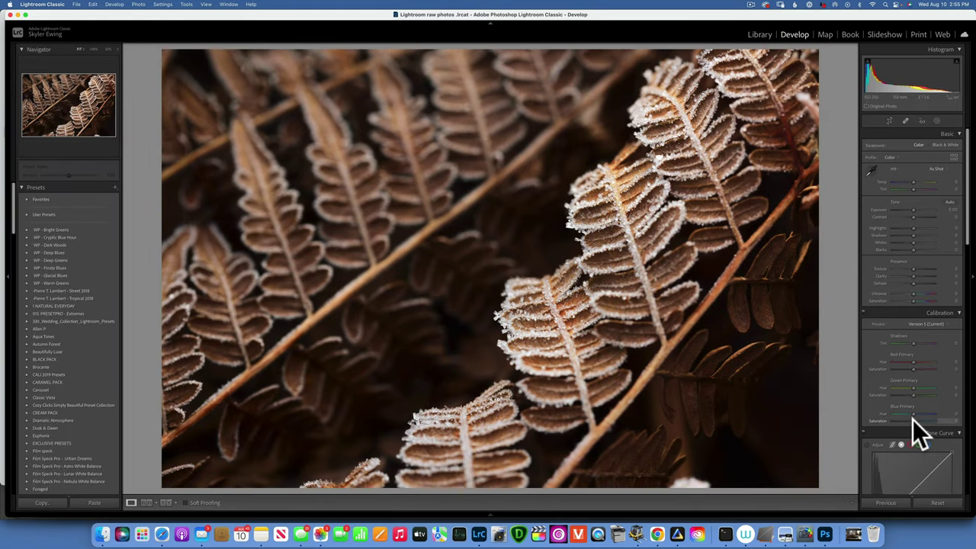
{"action": "left_click_drag", "start_coordinate": [913, 419], "coordinate": [955, 427]}
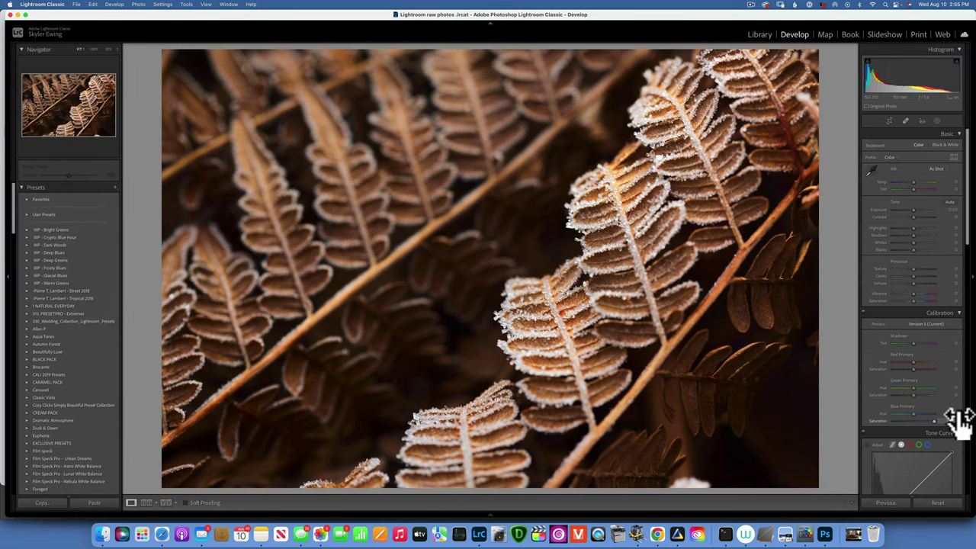
Step: Open the Bagan pagoda photo in Develop, set Blue Primary Saturation to +100, and compare
{"action": "left_click", "coordinate": [760, 34]}
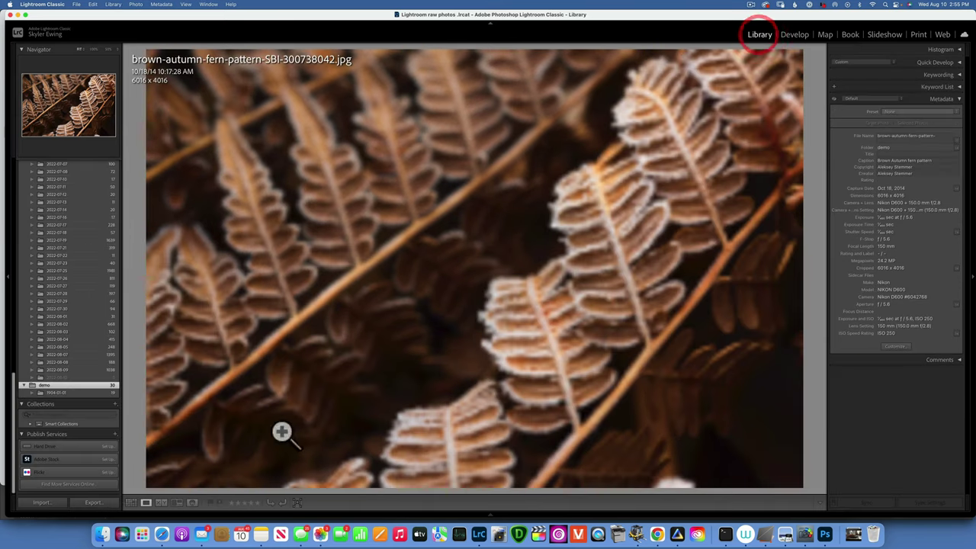
{"action": "left_click", "coordinate": [131, 502]}
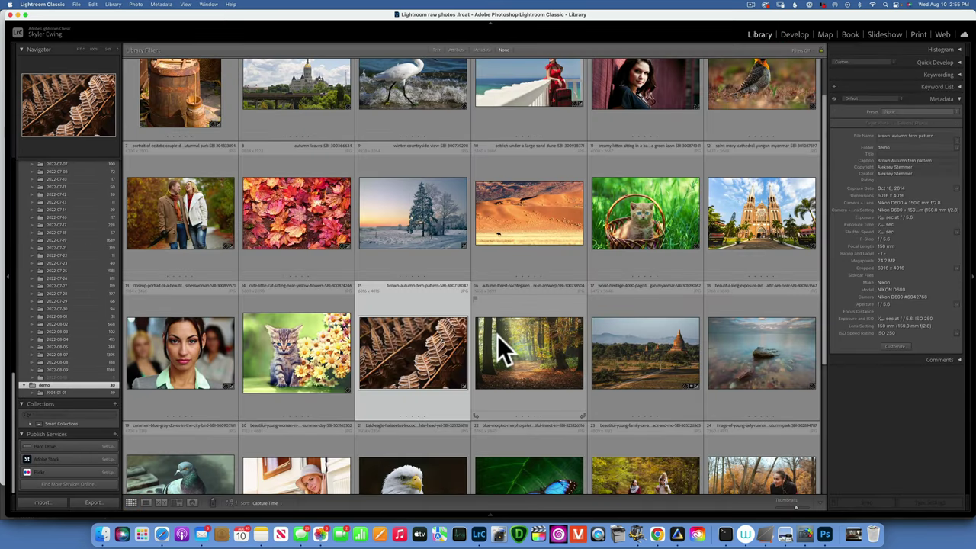
{"action": "double_click", "coordinate": [636, 352]}
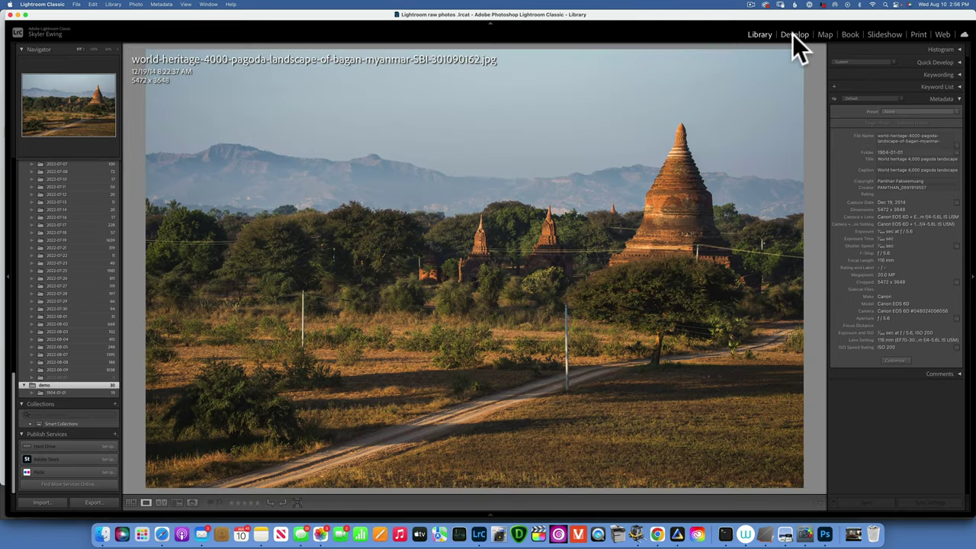
{"action": "left_click", "coordinate": [793, 34]}
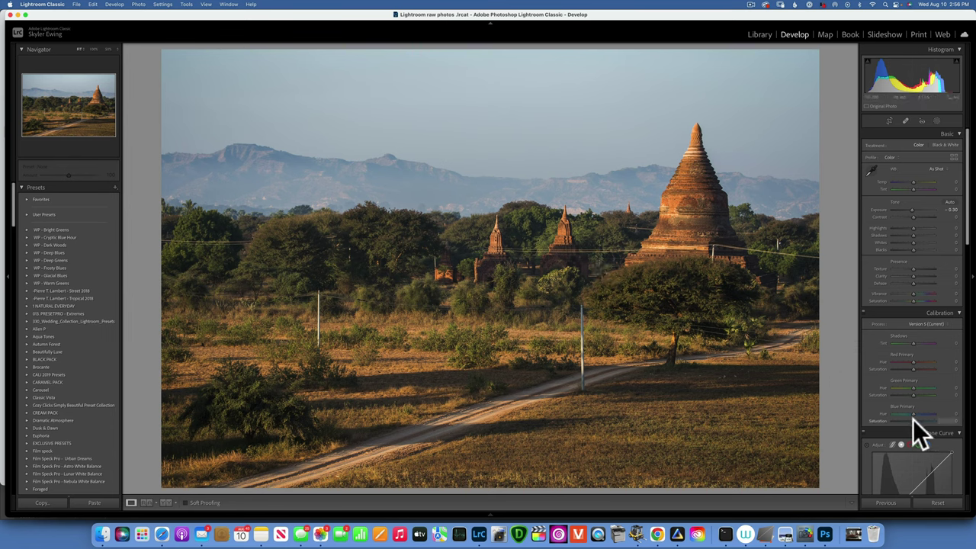
{"action": "left_click_drag", "start_coordinate": [913, 420], "coordinate": [946, 431]}
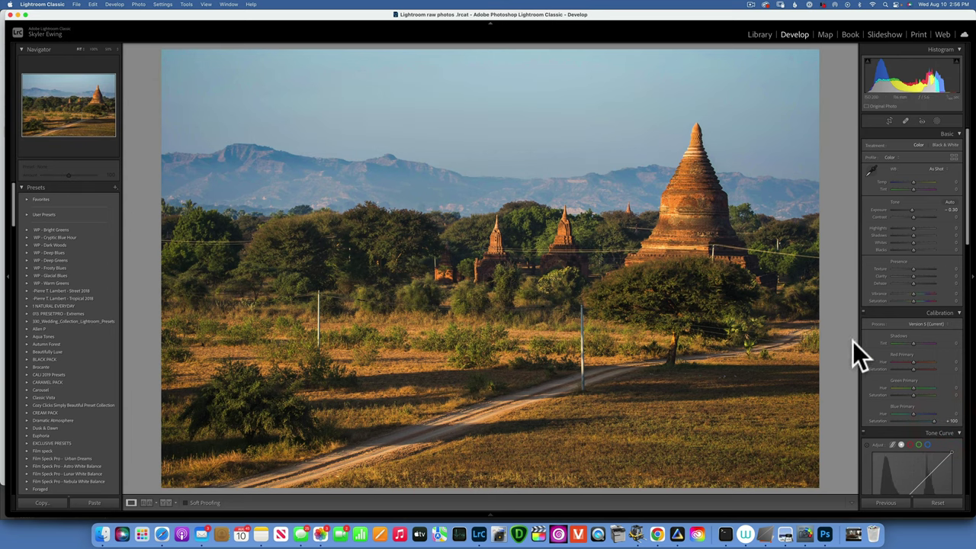
{"action": "key", "text": "backslash"}
{"action": "key", "text": "backslash"}
{"action": "key", "text": "backslash"}
{"action": "key", "text": "backslash"}
Step: Open the autumn-forest-nachtegalenpark photo from the Library grid in Develop
{"action": "left_click", "coordinate": [748, 42]}
{"action": "left_click", "coordinate": [129, 503]}
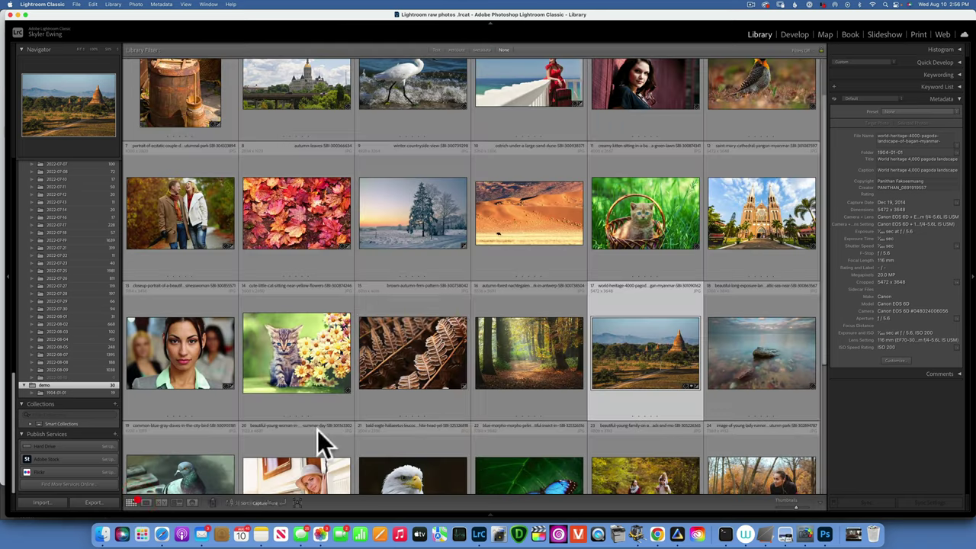
{"action": "double_click", "coordinate": [515, 353]}
{"action": "left_click", "coordinate": [793, 35]}
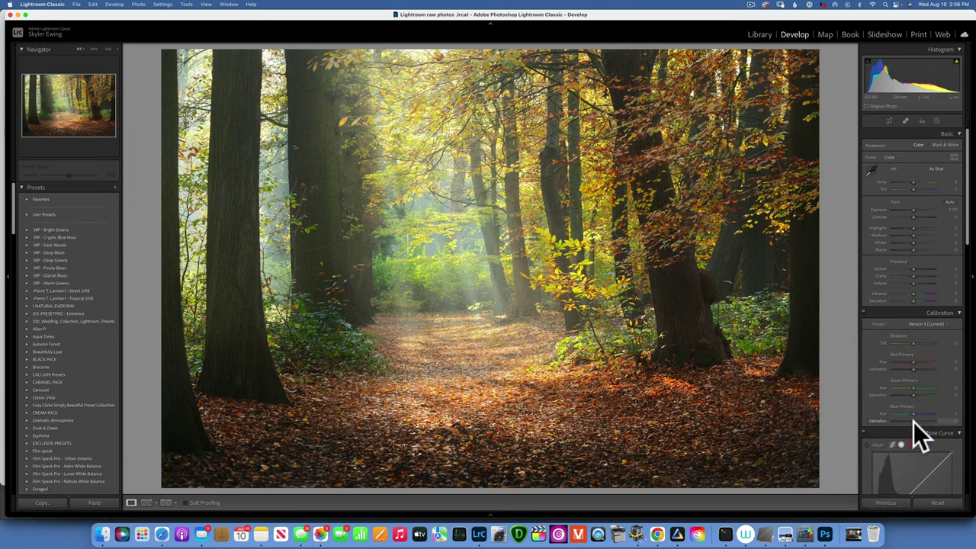
Step: Set Blue Primary Saturation to +100 and toggle before/after to compare with the original
{"action": "left_click_drag", "start_coordinate": [913, 422], "coordinate": [938, 427]}
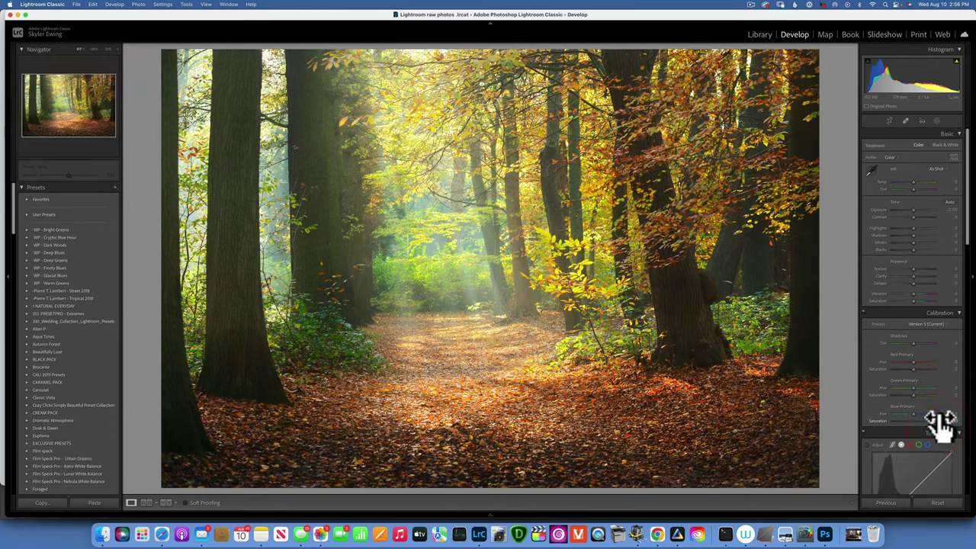
{"action": "key", "text": "backslash"}
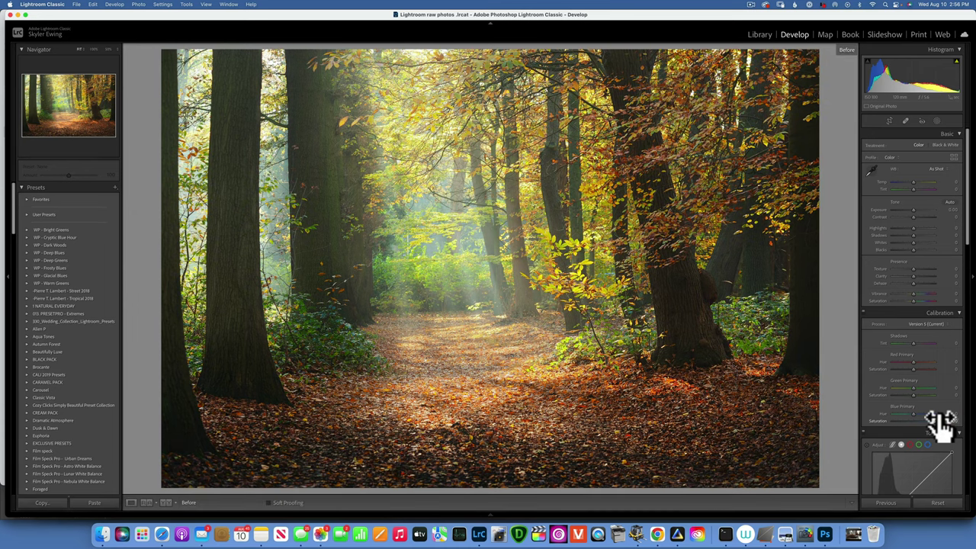
{"action": "key", "text": "backslash"}
{"action": "key", "text": "backslash"}
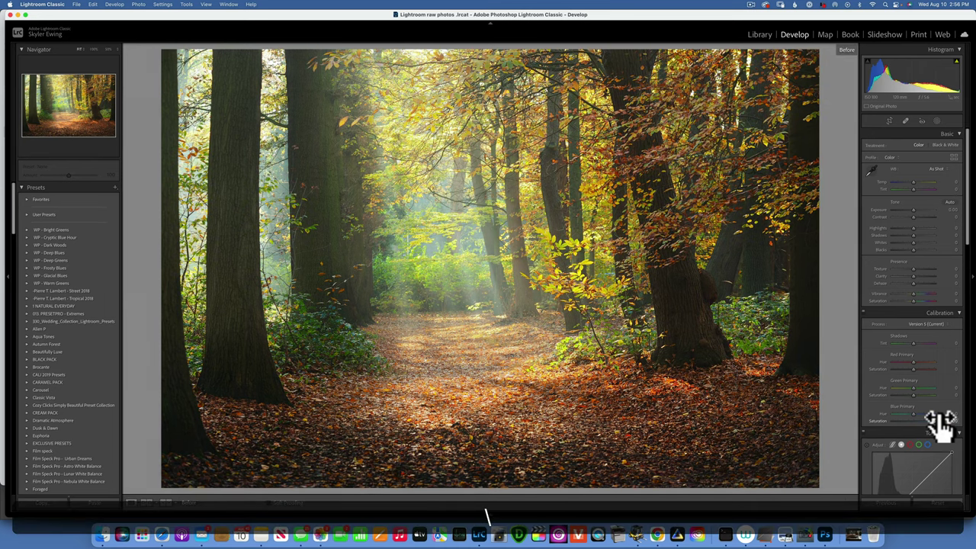
{"action": "key", "text": "backslash"}
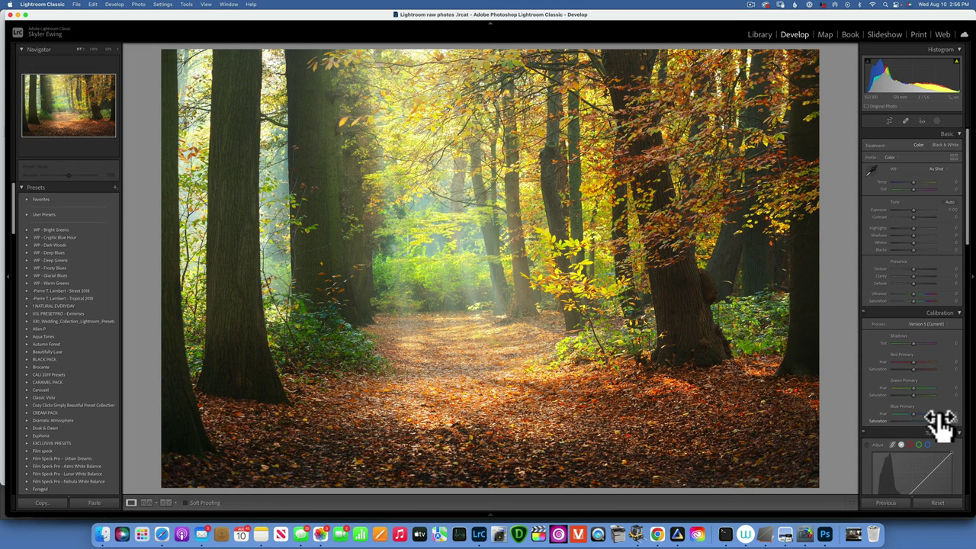
Step: Open the pink cosmos flower photo from the Library grid in Develop
{"action": "left_click", "coordinate": [755, 34]}
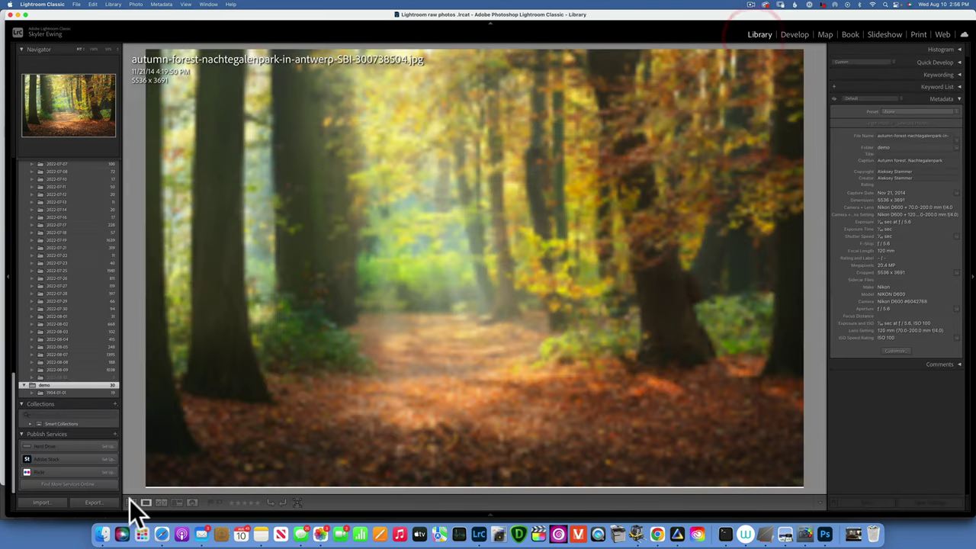
{"action": "left_click", "coordinate": [131, 503]}
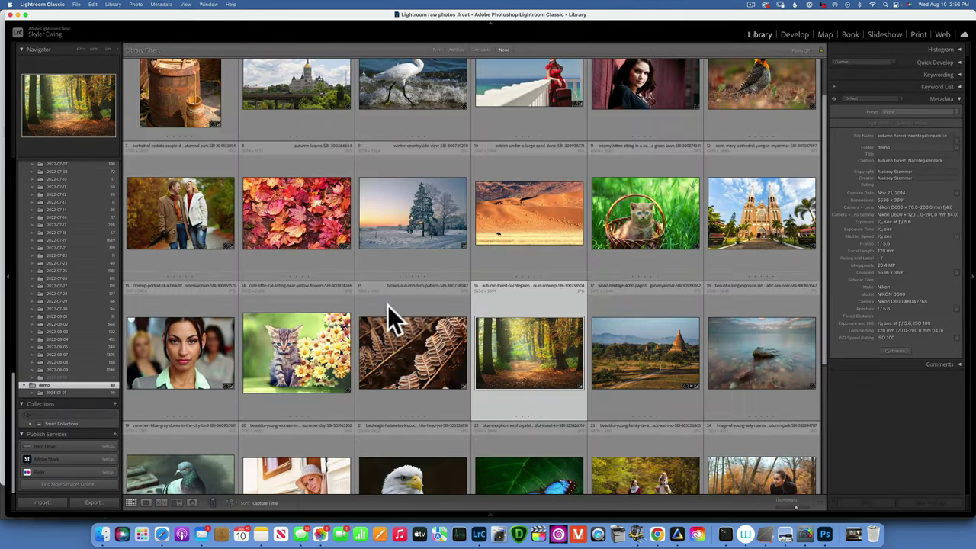
{"action": "scroll", "coordinate": [387, 305], "scroll_direction": "down", "scroll_amount": 5}
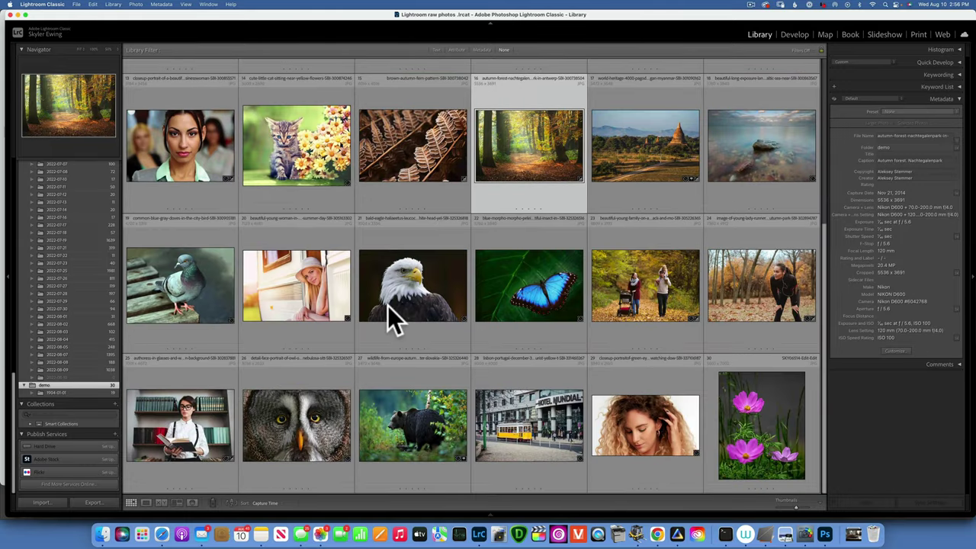
{"action": "double_click", "coordinate": [759, 405]}
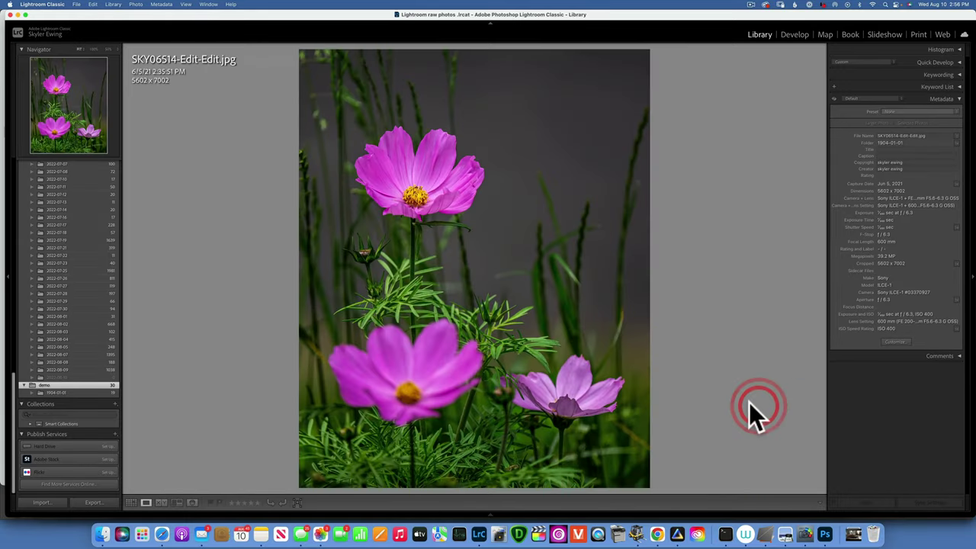
{"action": "left_click", "coordinate": [794, 36]}
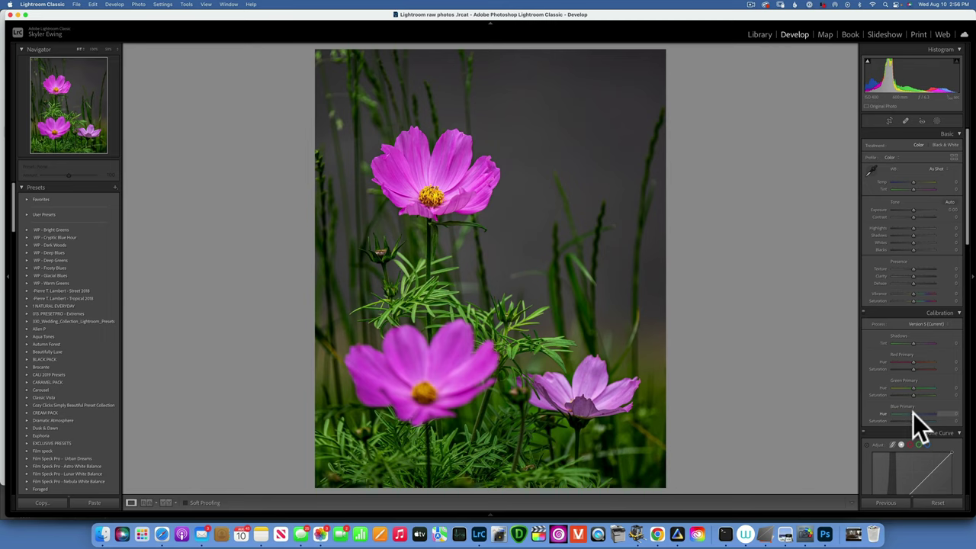
Step: Set Blue Hue -100, Red Hue +100 and Green Hue -100, then compare with the original
{"action": "left_click_drag", "start_coordinate": [913, 413], "coordinate": [746, 403]}
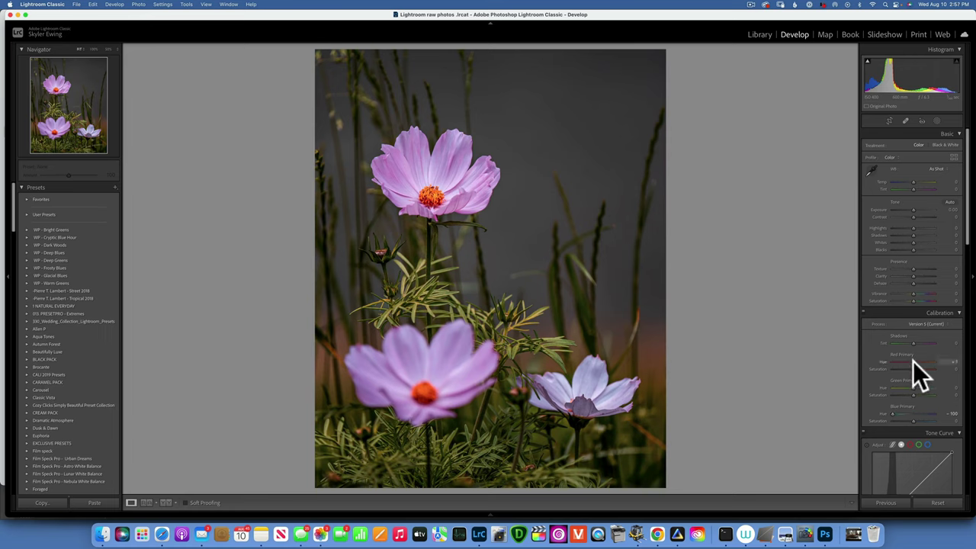
{"action": "left_click_drag", "start_coordinate": [934, 362], "coordinate": [967, 363]}
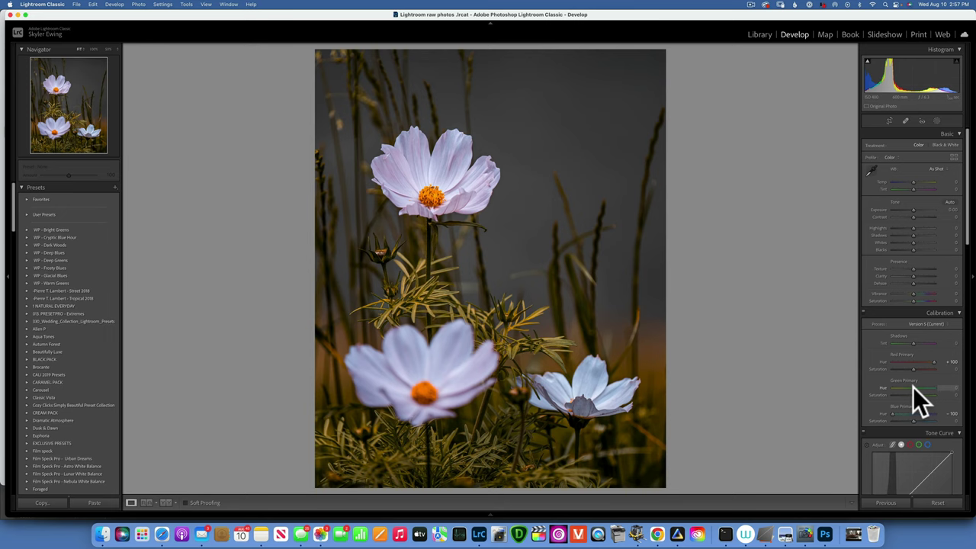
{"action": "left_click_drag", "start_coordinate": [913, 388], "coordinate": [839, 387]}
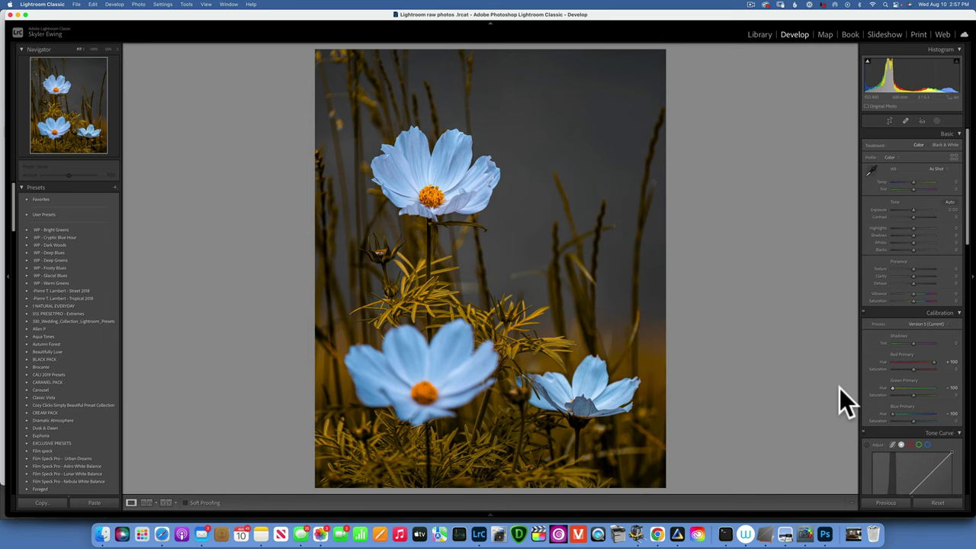
{"action": "key", "text": "backslash"}
{"action": "key", "text": "backslash"}
{"action": "key", "text": "backslash"}
{"action": "key", "text": "backslash"}
{"action": "left_click", "coordinate": [761, 34]}
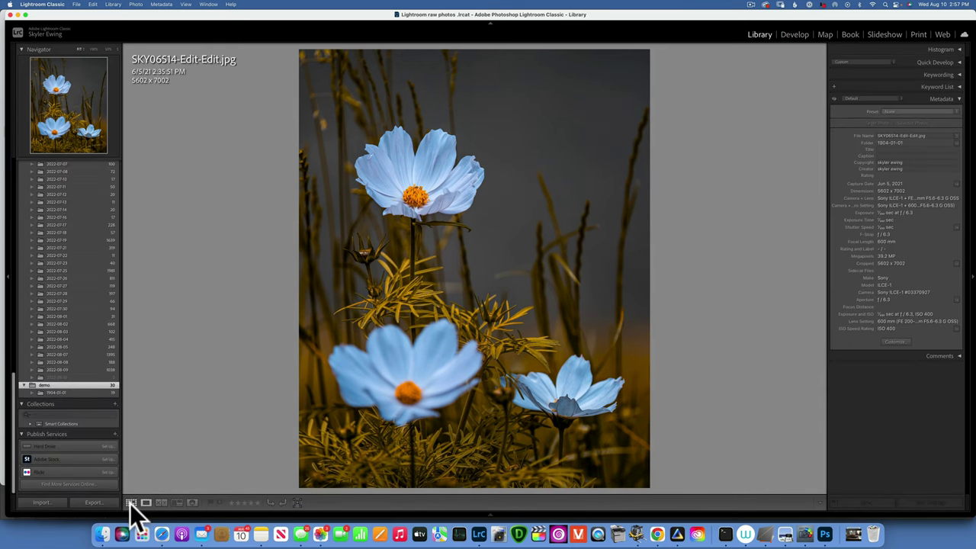
Step: Open the curly-haired portrait in Develop and set Blue Primary Saturation to about +49
{"action": "left_click", "coordinate": [132, 503]}
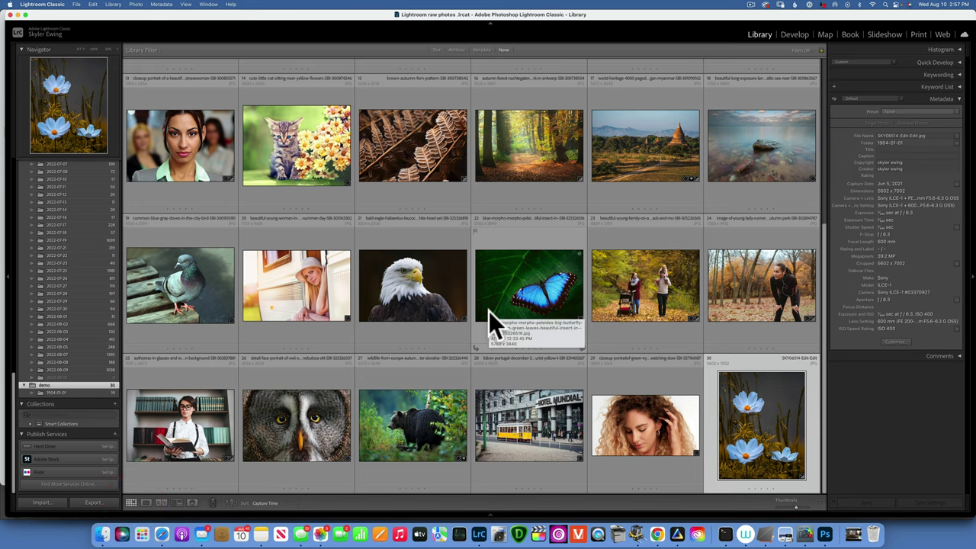
{"action": "left_click", "coordinate": [662, 431]}
{"action": "double_click", "coordinate": [660, 429]}
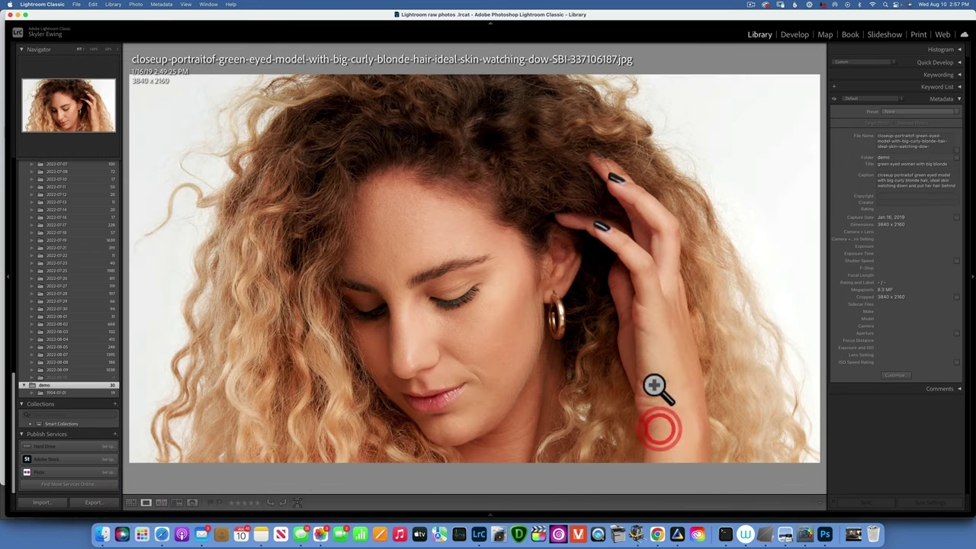
{"action": "left_click", "coordinate": [792, 35]}
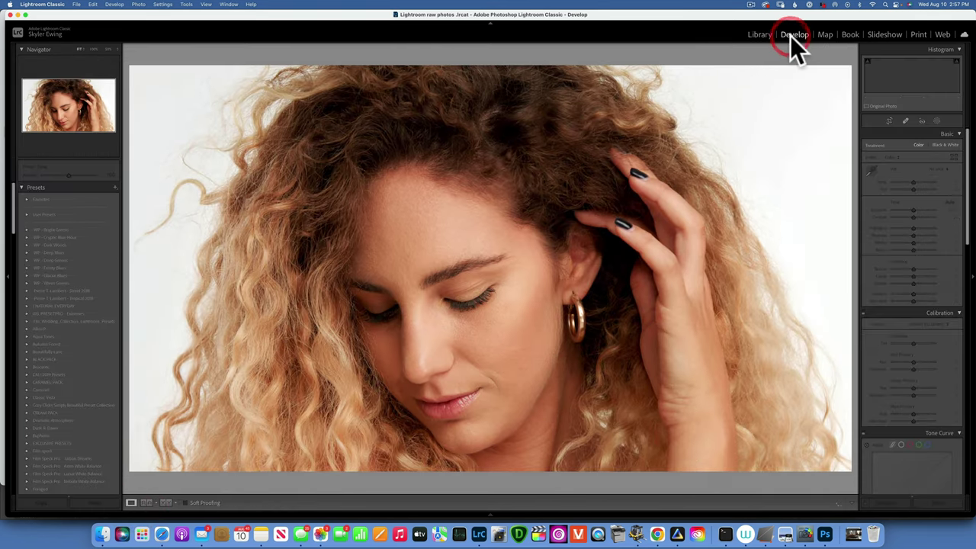
{"action": "scroll", "coordinate": [929, 291], "scroll_direction": "down", "scroll_amount": 3}
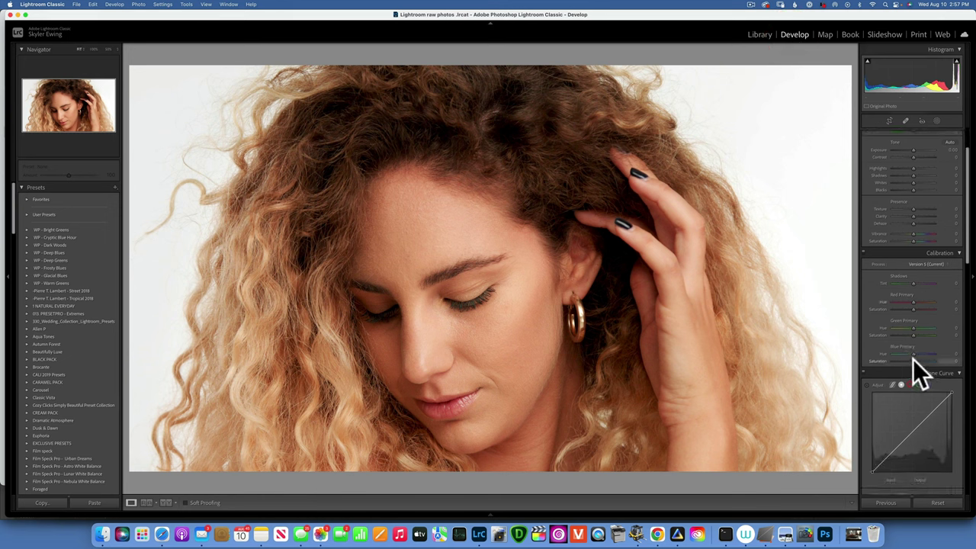
{"action": "left_click_drag", "start_coordinate": [913, 359], "coordinate": [931, 360]}
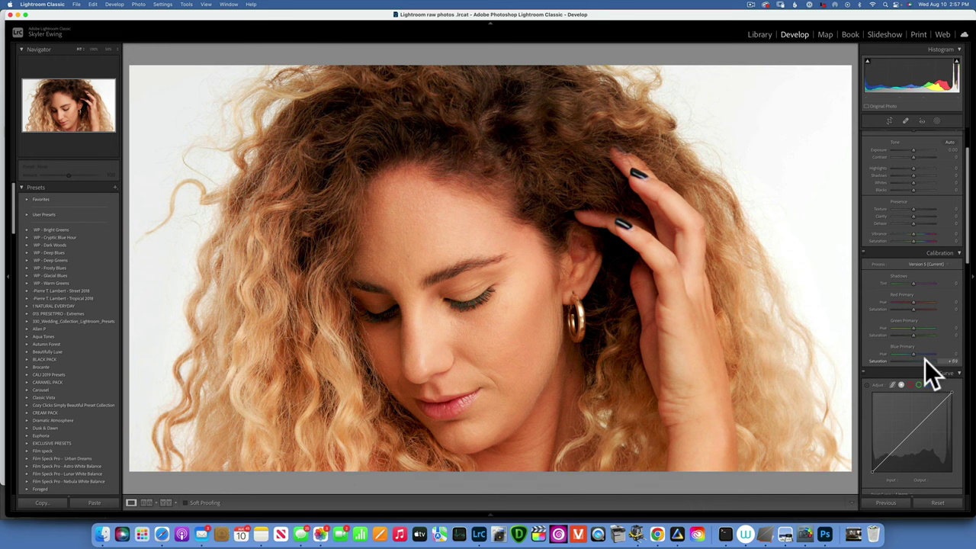
{"action": "left_click", "coordinate": [923, 360]}
Step: Open the bookshelf reading portrait, set Blue Primary Saturation to +100, and compare before/after
{"action": "left_click", "coordinate": [757, 35]}
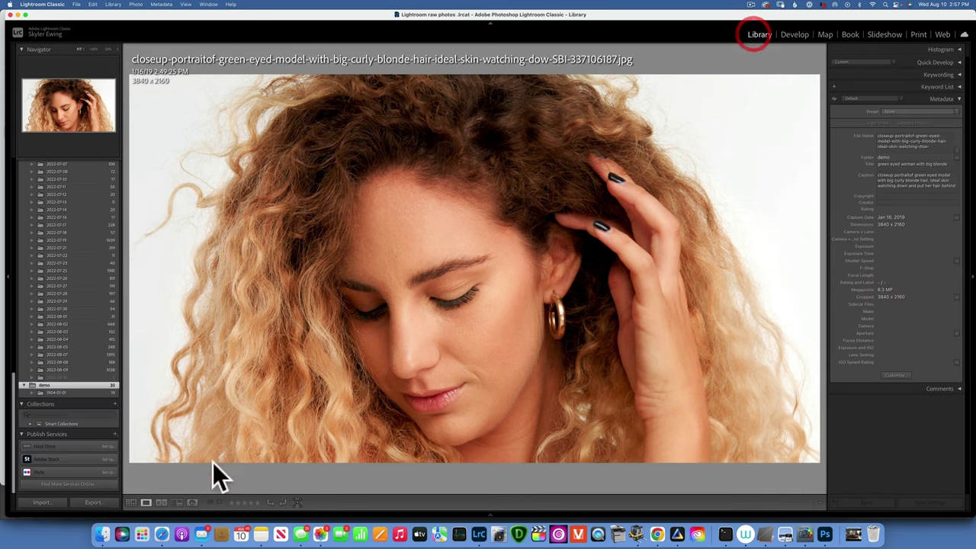
{"action": "left_click", "coordinate": [131, 501]}
{"action": "double_click", "coordinate": [195, 416]}
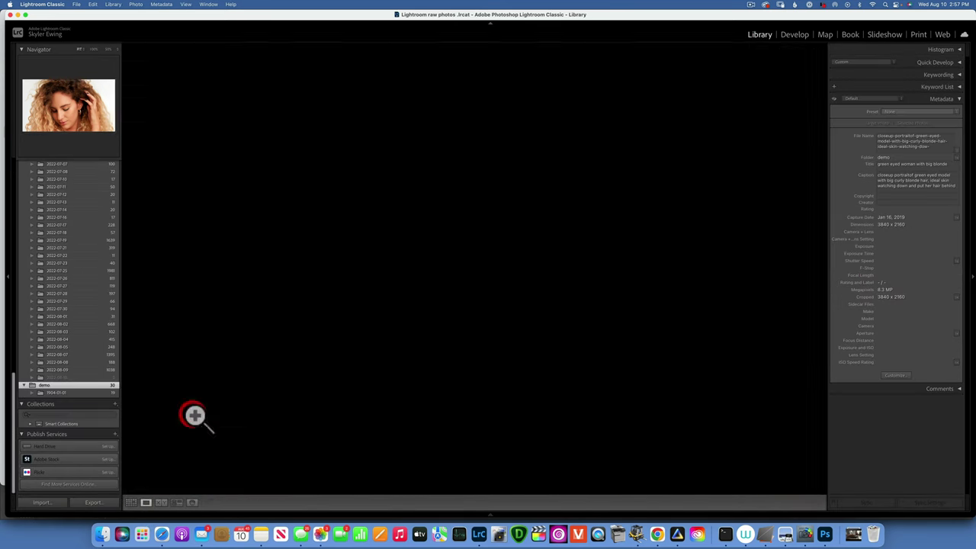
{"action": "left_click", "coordinate": [791, 34]}
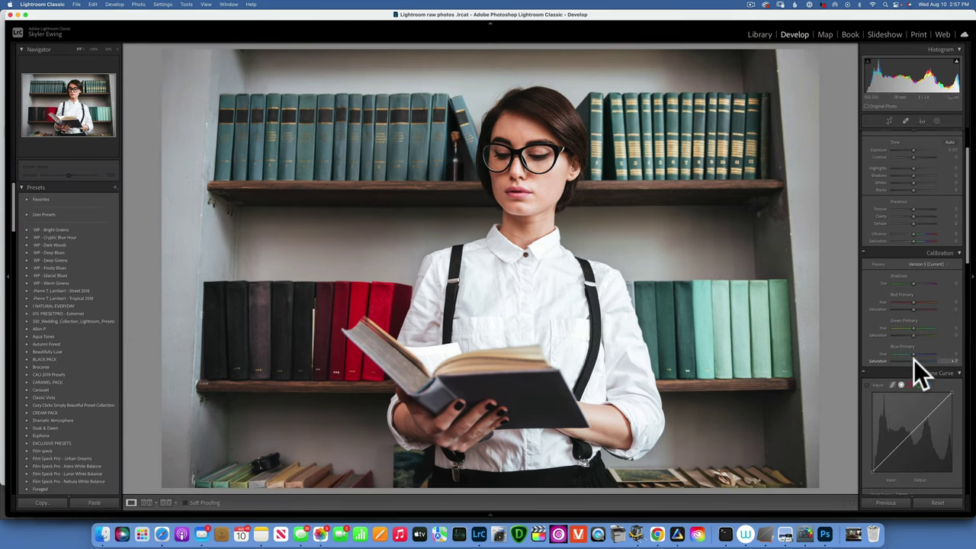
{"action": "left_click_drag", "start_coordinate": [914, 360], "coordinate": [947, 362]}
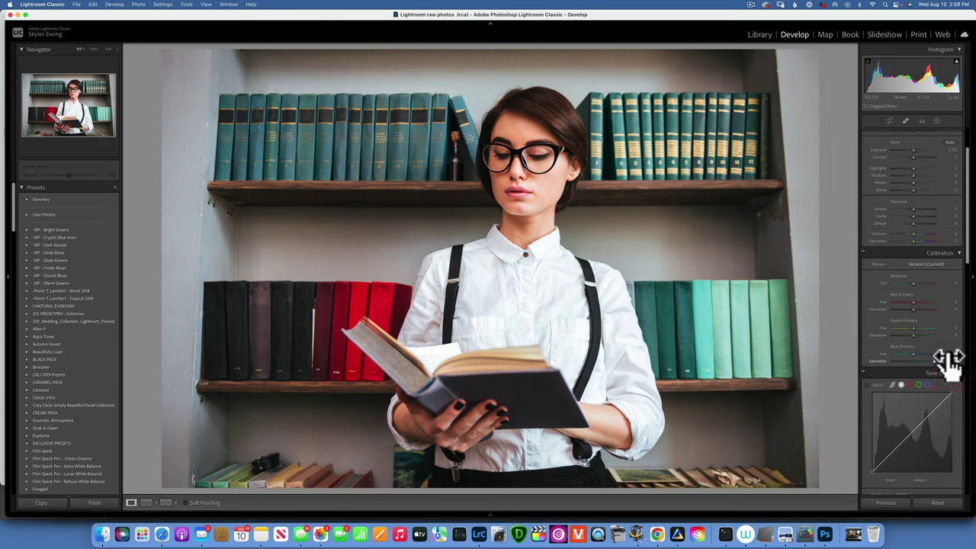
{"action": "key", "text": "backslash"}
{"action": "key", "text": "backslash"}
{"action": "left_click", "coordinate": [760, 35]}
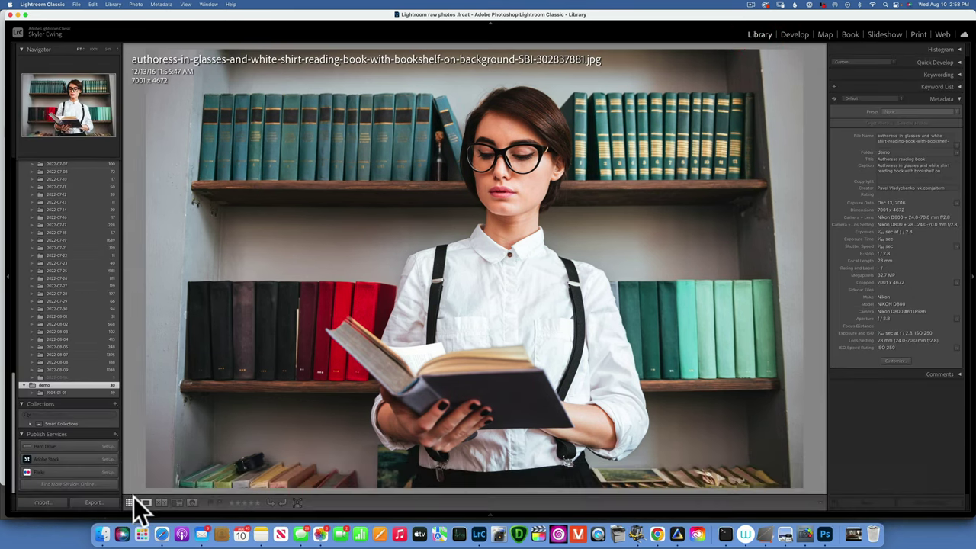
Step: Open the family forest-walk photo in Develop and raise Blue Primary Saturation to +100
{"action": "left_click", "coordinate": [132, 502]}
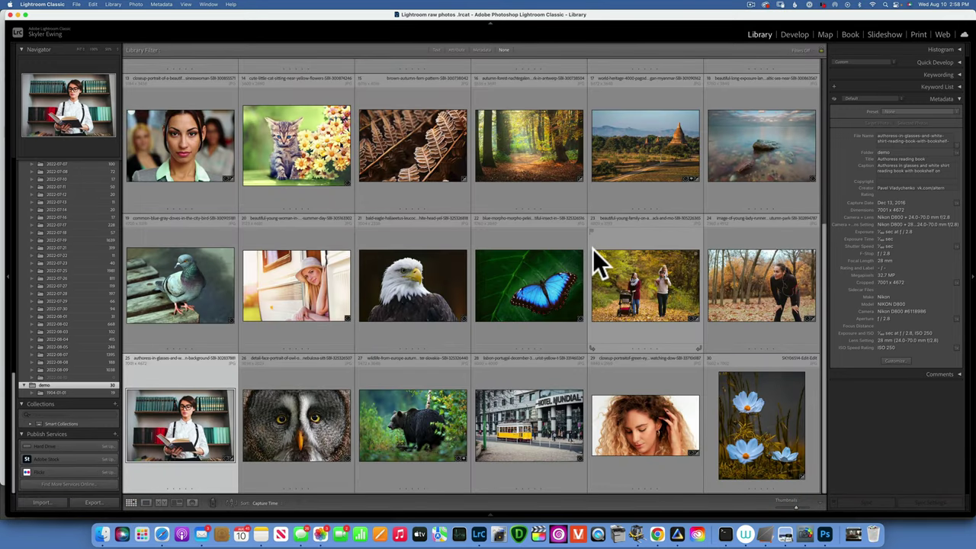
{"action": "double_click", "coordinate": [660, 275]}
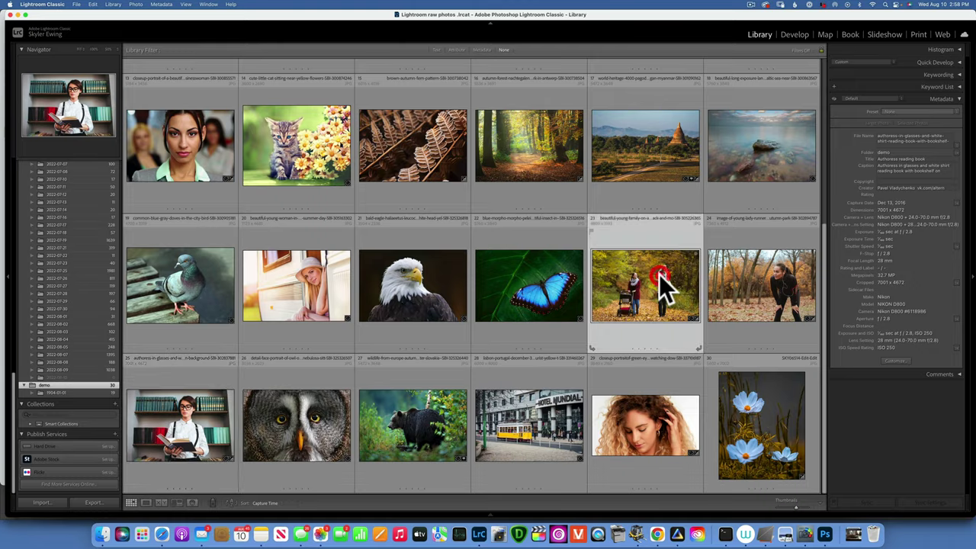
{"action": "left_click", "coordinate": [795, 36]}
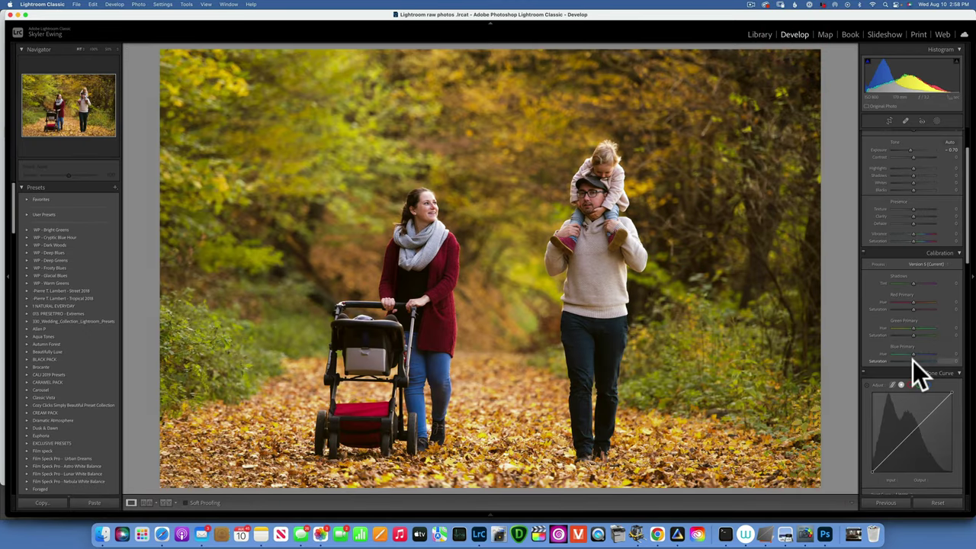
{"action": "left_click_drag", "start_coordinate": [913, 360], "coordinate": [936, 363]}
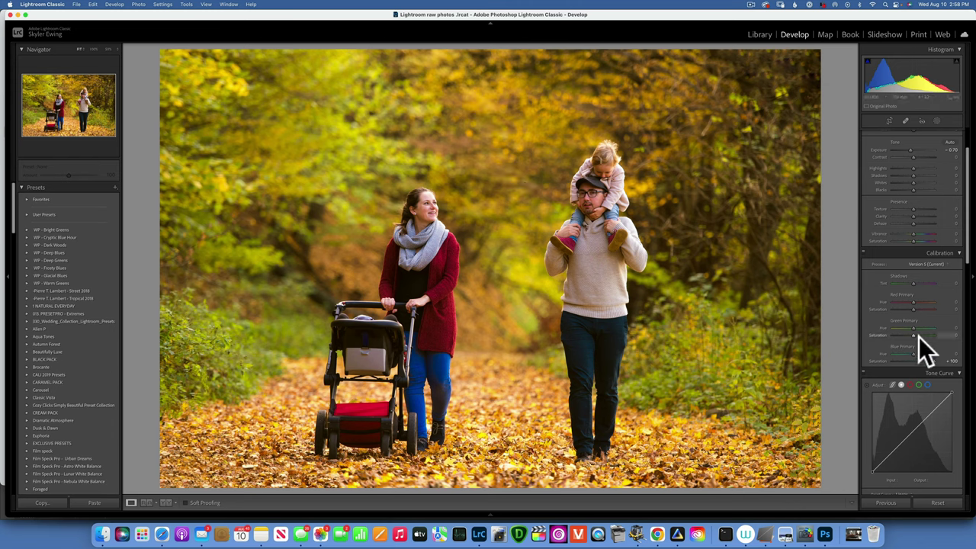
Step: Add a dark post-crop vignette (amount about -37, feather 100) and compare against the original
{"action": "scroll", "coordinate": [919, 337], "scroll_direction": "down", "scroll_amount": 10}
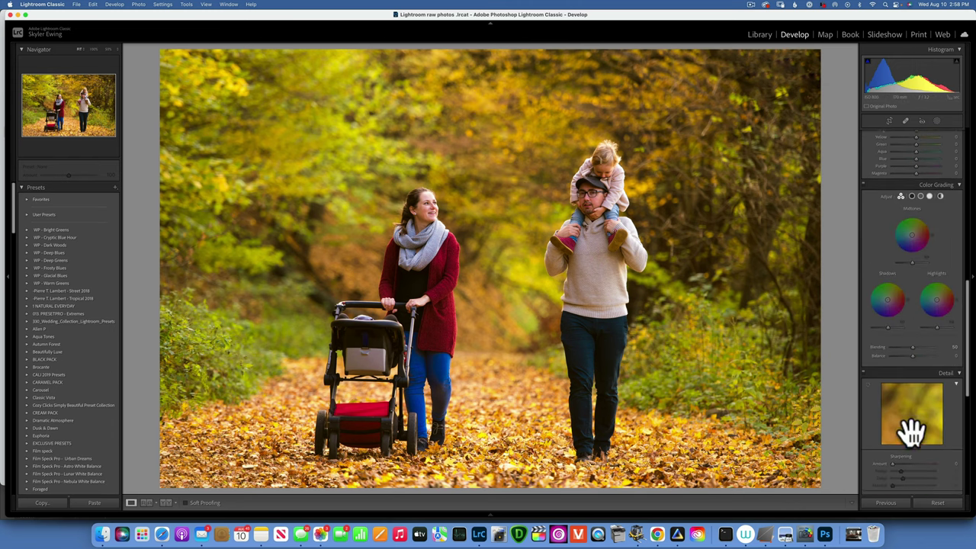
{"action": "scroll", "coordinate": [912, 463], "scroll_direction": "down", "scroll_amount": 5}
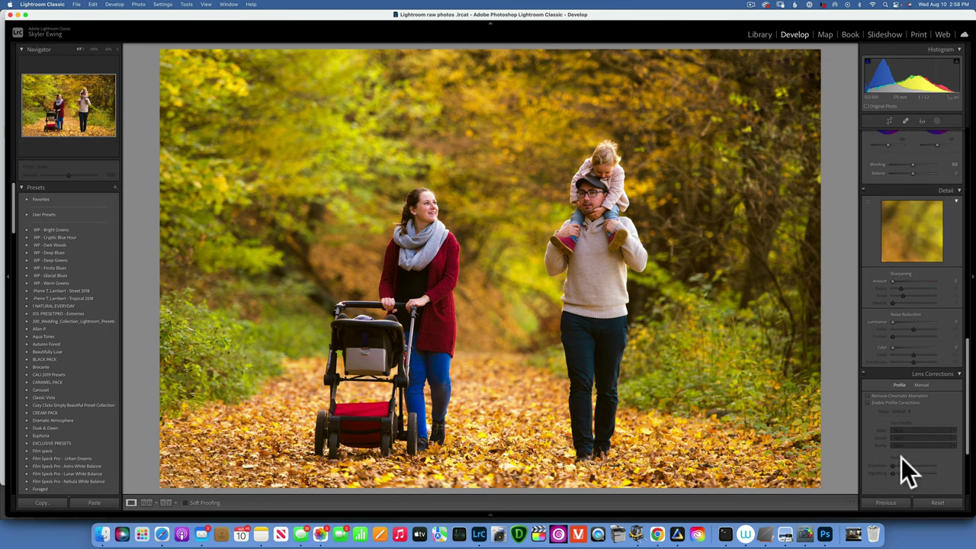
{"action": "scroll", "coordinate": [902, 458], "scroll_direction": "down", "scroll_amount": 4}
{"action": "left_click_drag", "start_coordinate": [912, 421], "coordinate": [969, 447]}
{"action": "left_click", "coordinate": [899, 430]}
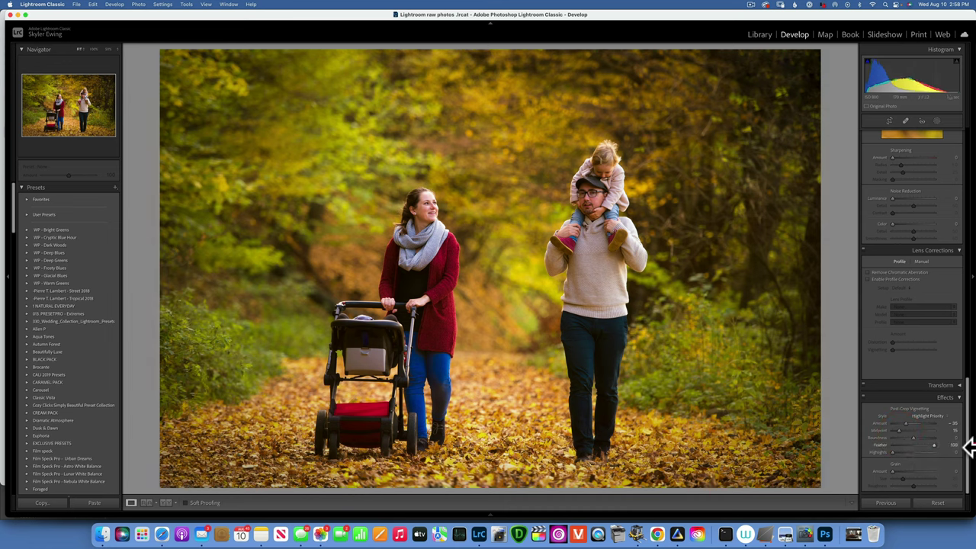
{"action": "key", "text": "backslash"}
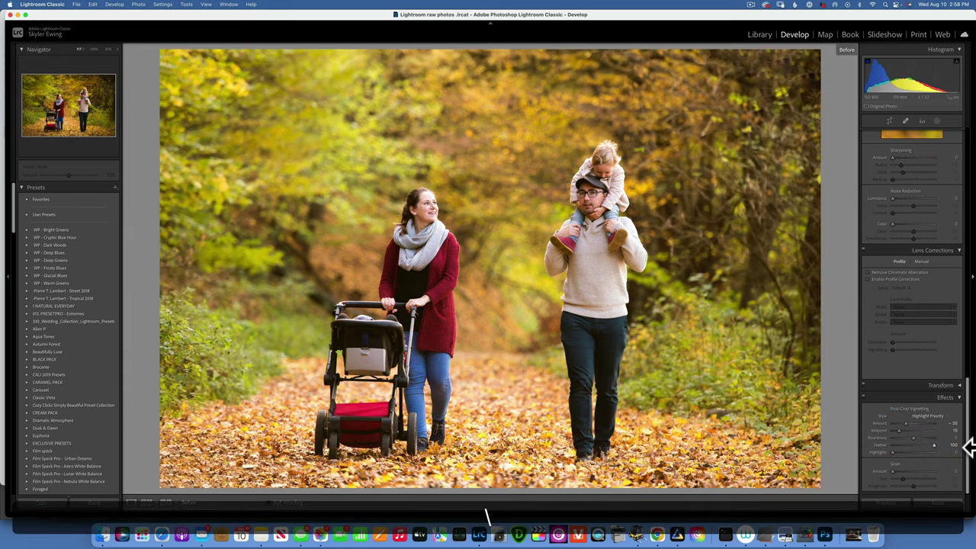
{"action": "key", "text": "backslash"}
{"action": "scroll", "coordinate": [901, 359], "scroll_direction": "up", "scroll_amount": 10}
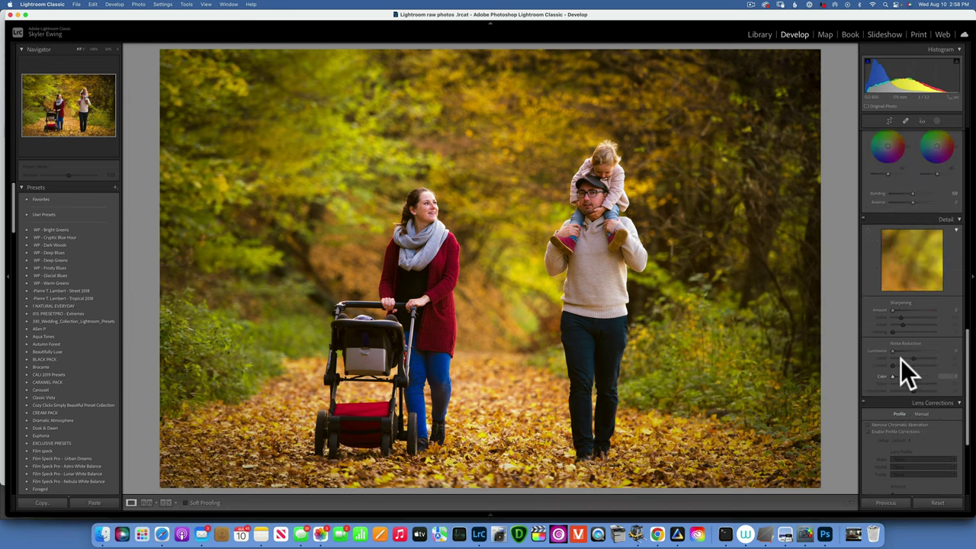
{"action": "left_click", "coordinate": [760, 34]}
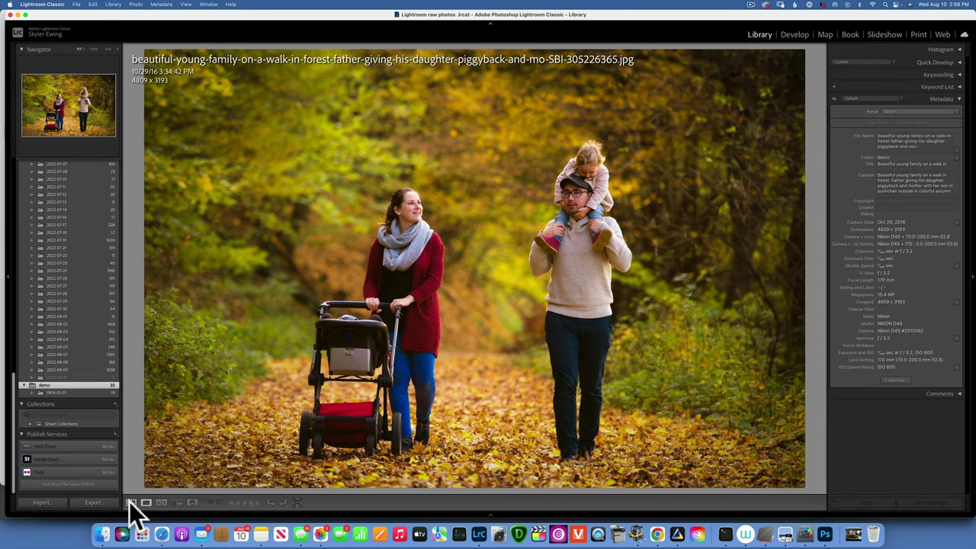
Step: Open the butterfly photo in Develop and shift the Blue Primary hue toward purple
{"action": "left_click", "coordinate": [131, 503]}
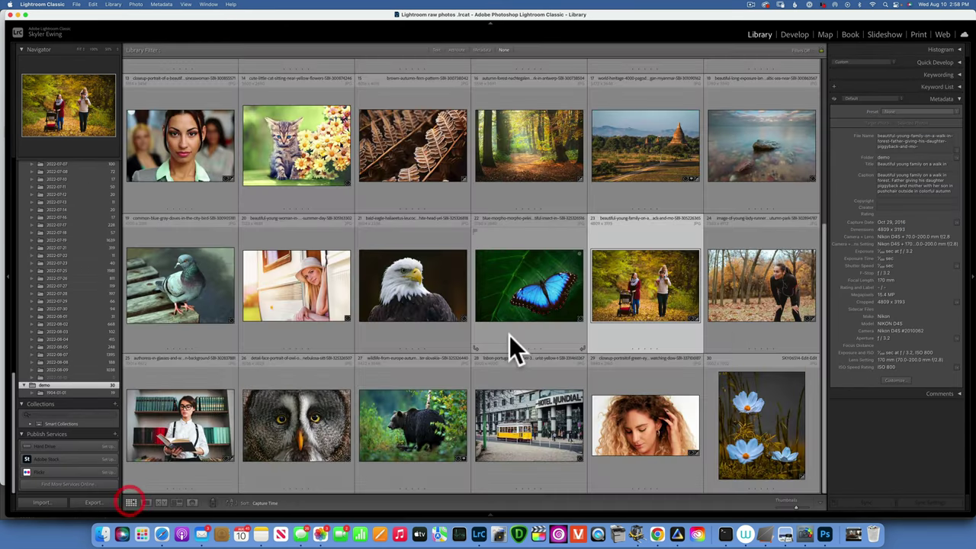
{"action": "double_click", "coordinate": [545, 277]}
{"action": "left_click", "coordinate": [795, 35]}
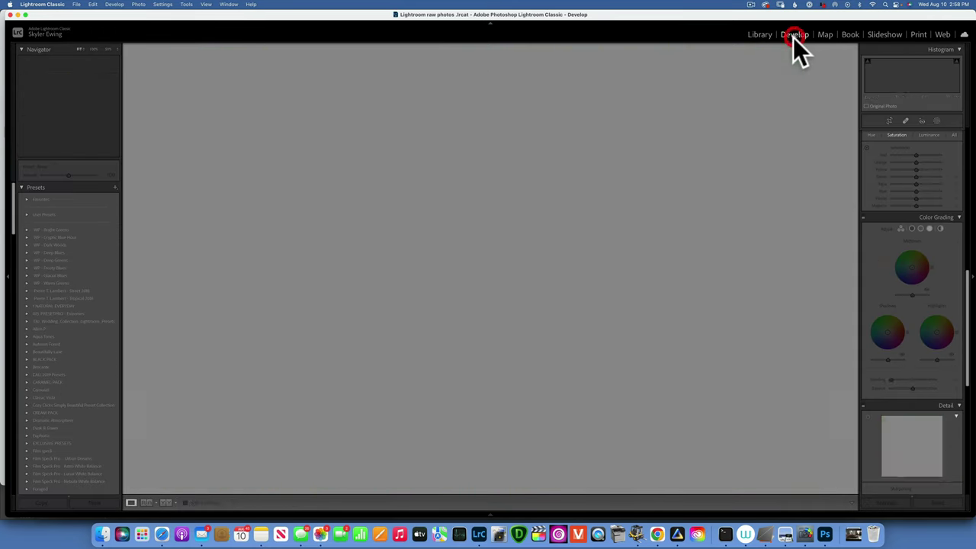
{"action": "scroll", "coordinate": [908, 305], "scroll_direction": "up", "scroll_amount": 10}
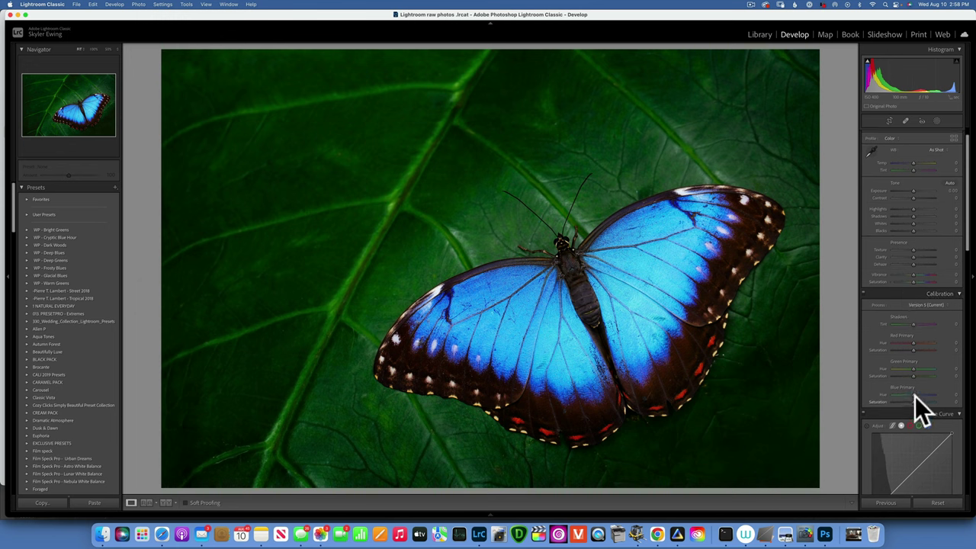
{"action": "left_click_drag", "start_coordinate": [911, 393], "coordinate": [935, 399]}
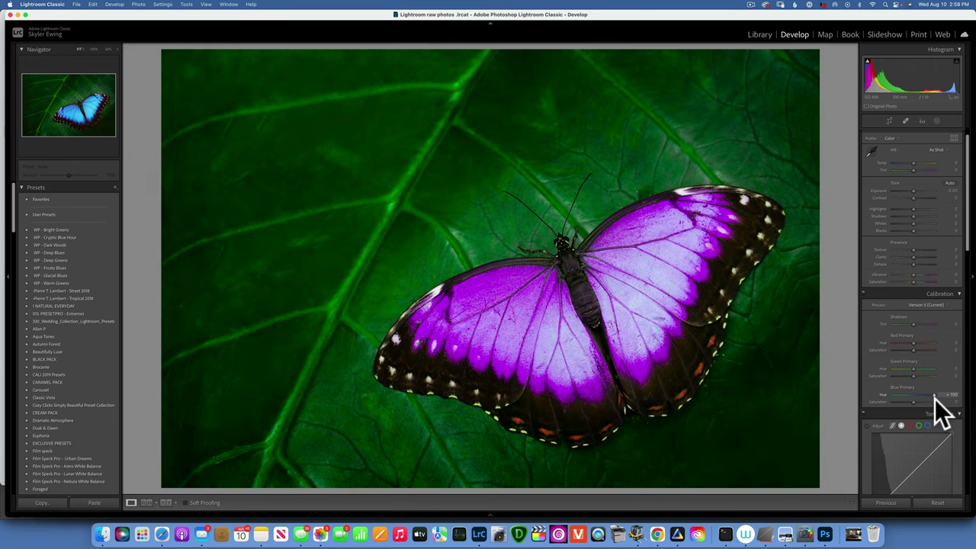
{"action": "left_click", "coordinate": [935, 399]}
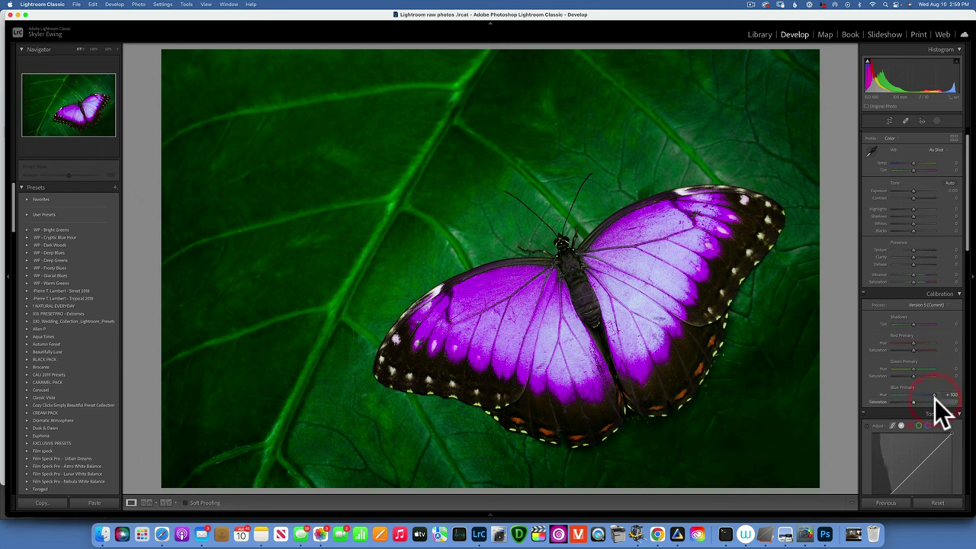
{"action": "key", "text": "backslash"}
{"action": "key", "text": "backslash"}
Step: Reset the Green and Red Primary hues to 0 and settle Blue Primary hue at +51
{"action": "left_click_drag", "start_coordinate": [914, 368], "coordinate": [887, 342]}
{"action": "double_click", "coordinate": [880, 367]}
{"action": "double_click", "coordinate": [884, 341]}
{"action": "left_click_drag", "start_coordinate": [945, 398], "coordinate": [925, 389]}
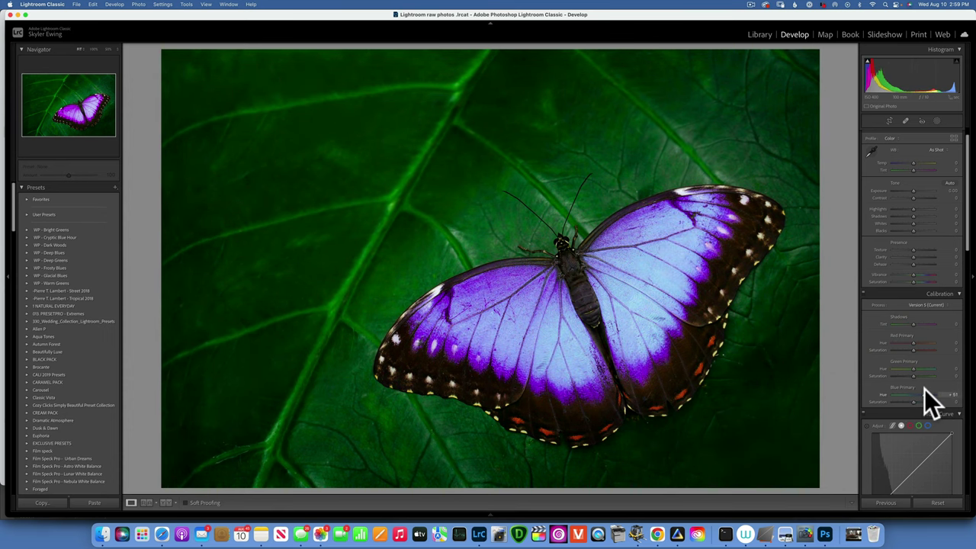
{"action": "left_click", "coordinate": [749, 36]}
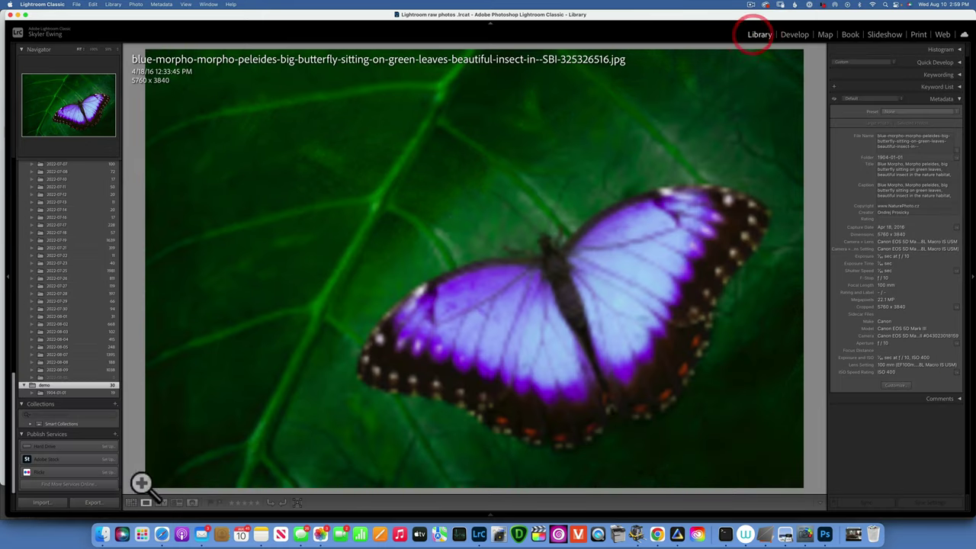
Step: Bring up the grid and load the camper-van portrait into the Develop module
{"action": "left_click", "coordinate": [131, 503]}
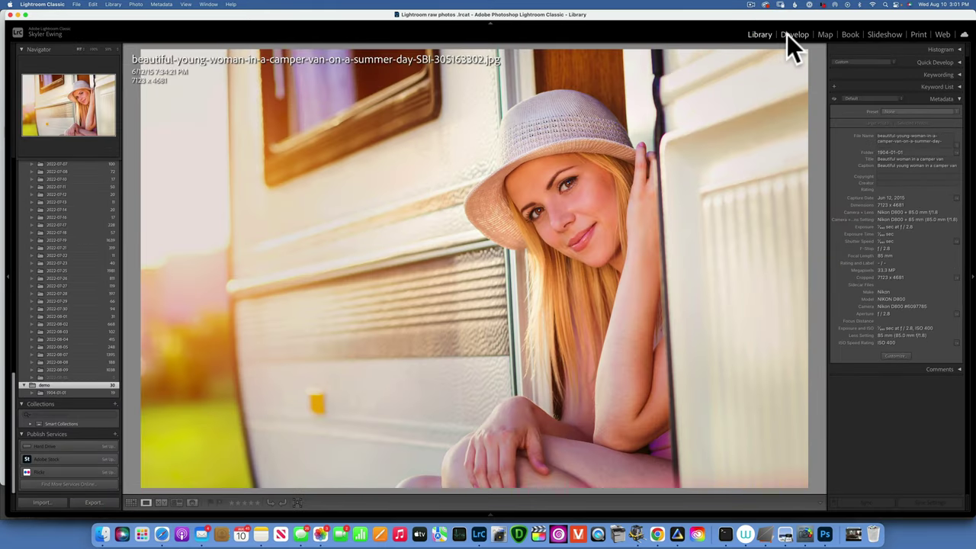
{"action": "left_click", "coordinate": [793, 35]}
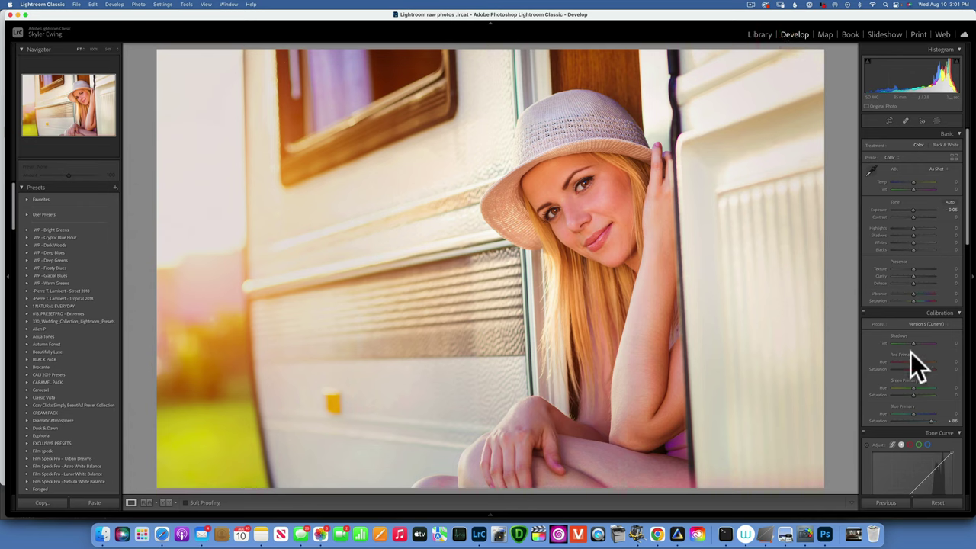